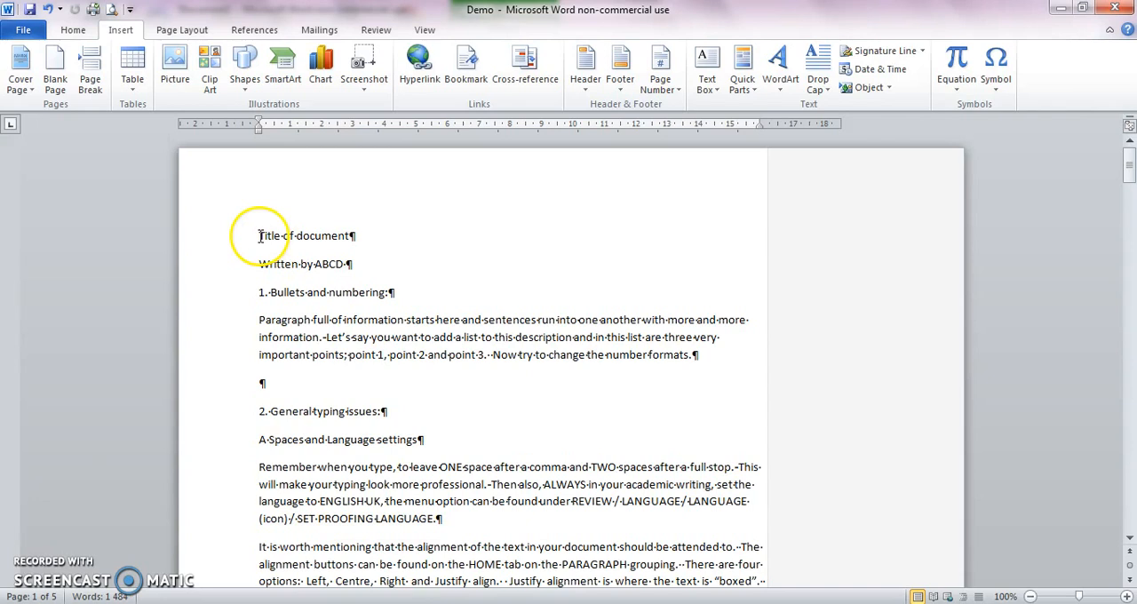
Step: Apply the Title style to "Title of document" and the Subtitle style to the "Written by ABCD" line
{"action": "left_click", "coordinate": [73, 29]}
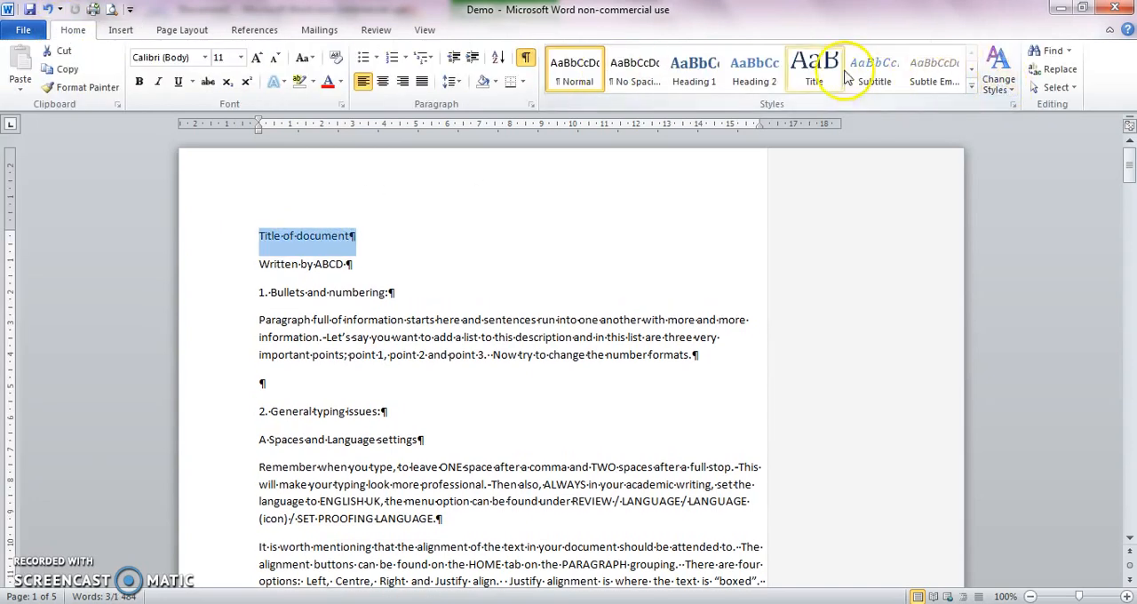
{"action": "left_click", "coordinate": [810, 73]}
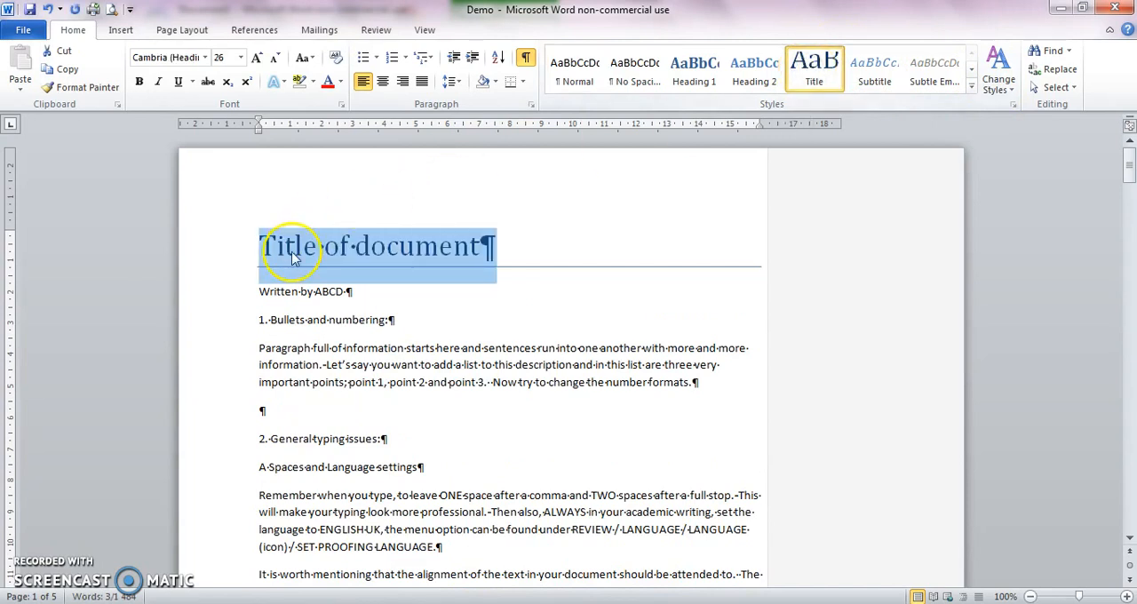
{"action": "left_click_drag", "start_coordinate": [255, 290], "coordinate": [426, 294]}
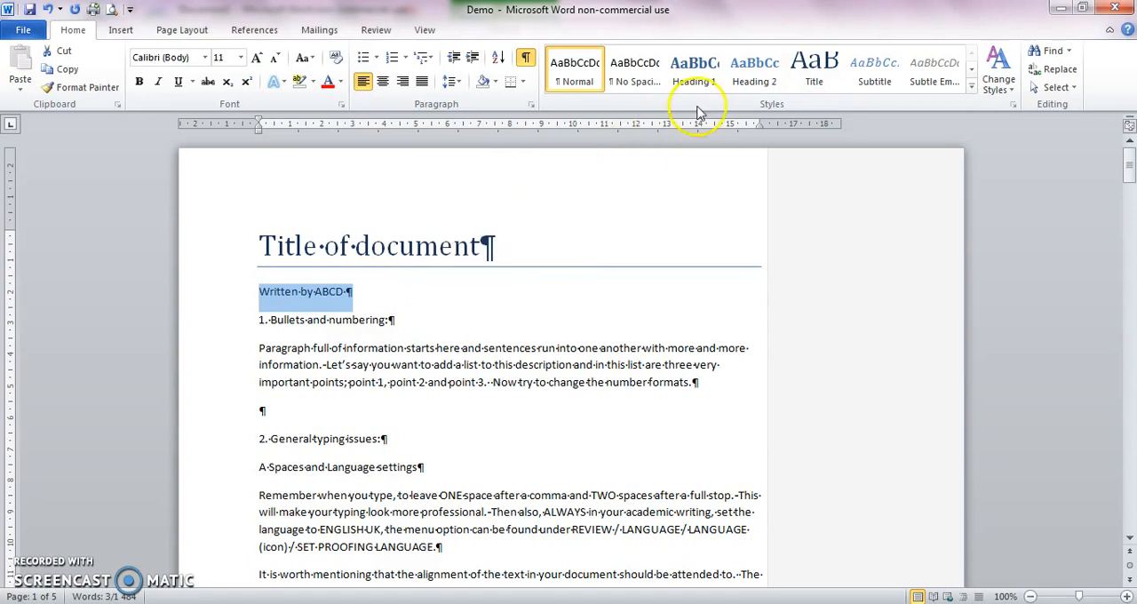
{"action": "left_click", "coordinate": [874, 69]}
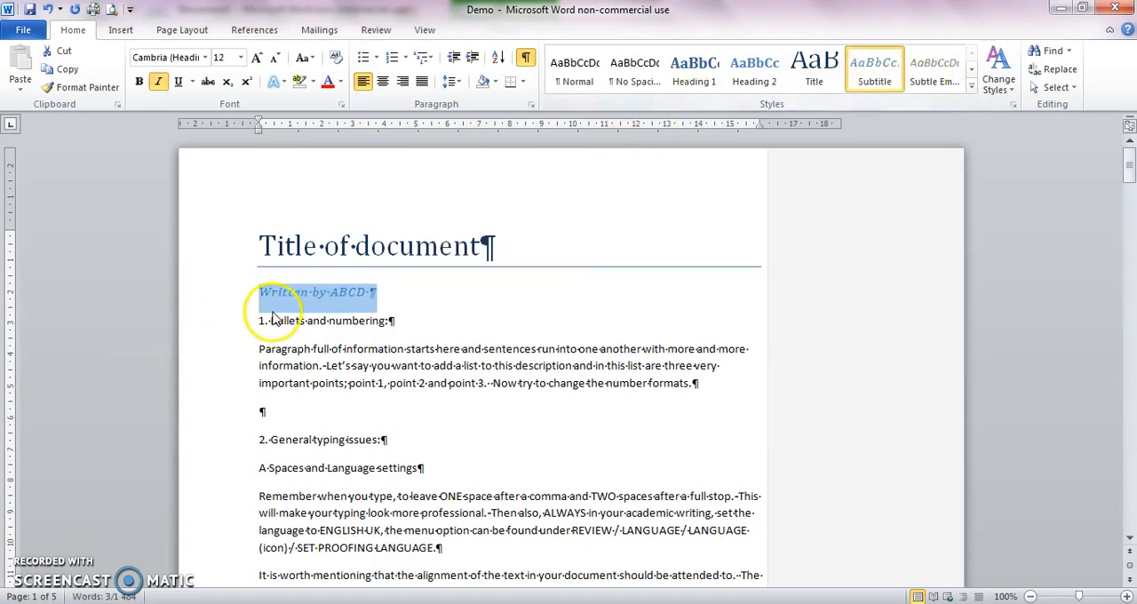
Step: Apply the Heading 1 style to "1. Bullets and numbering:" and "2. General typing issues:"
{"action": "left_click_drag", "start_coordinate": [258, 322], "coordinate": [398, 327]}
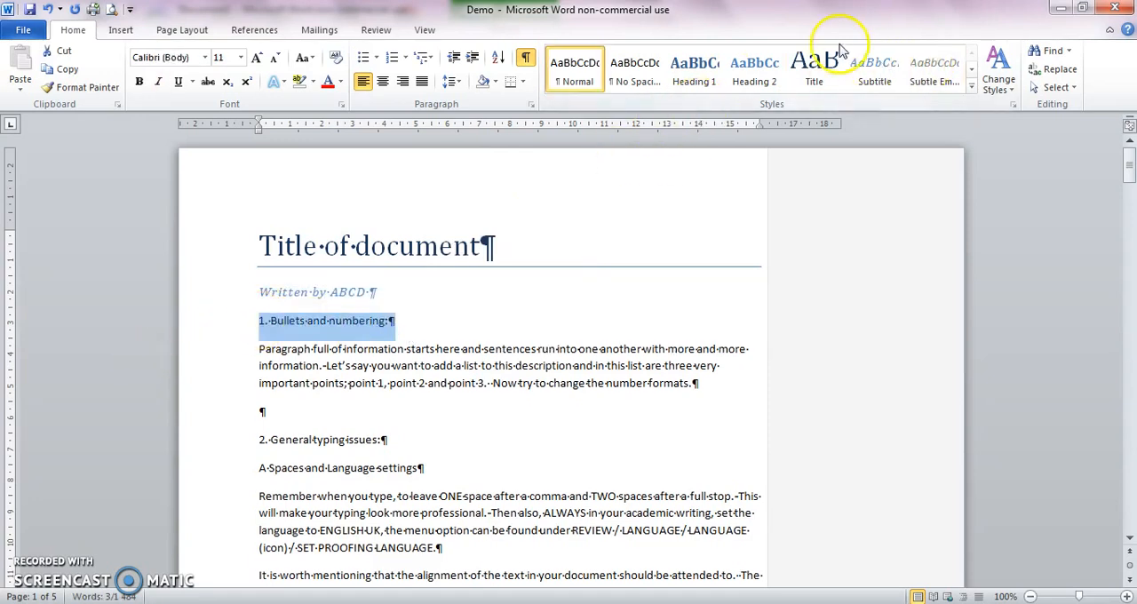
{"action": "left_click", "coordinate": [685, 76]}
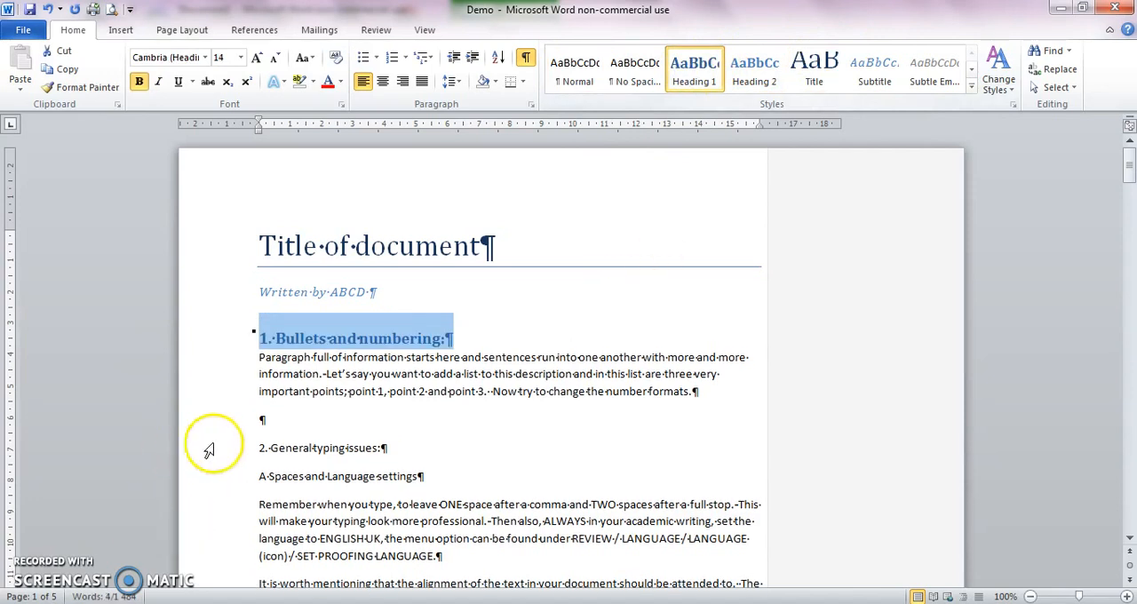
{"action": "left_click_drag", "start_coordinate": [255, 447], "coordinate": [426, 445]}
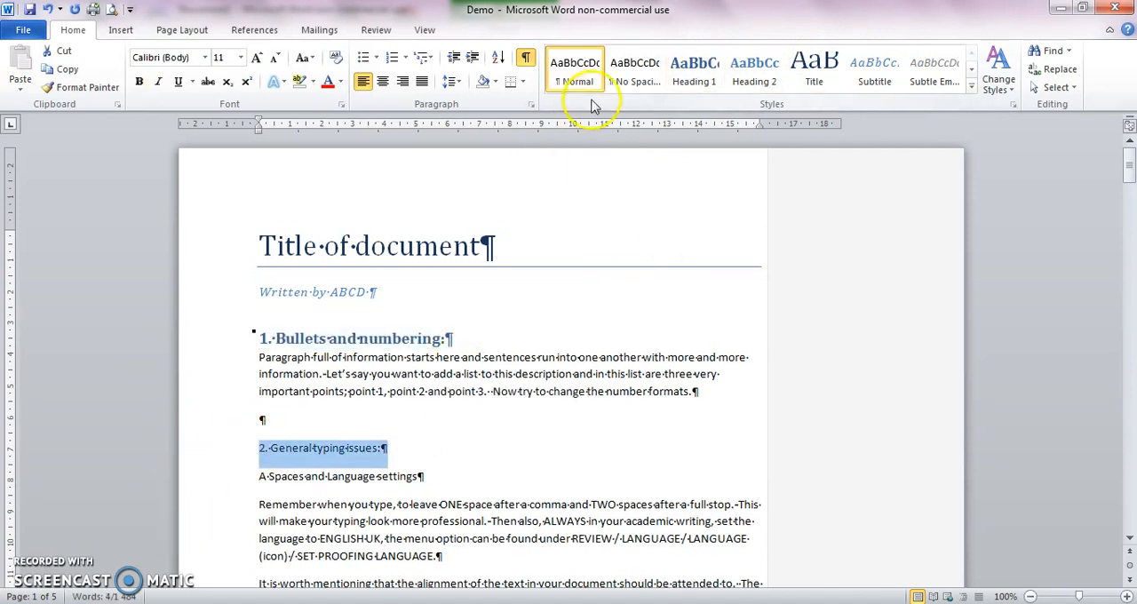
{"action": "left_click", "coordinate": [687, 80]}
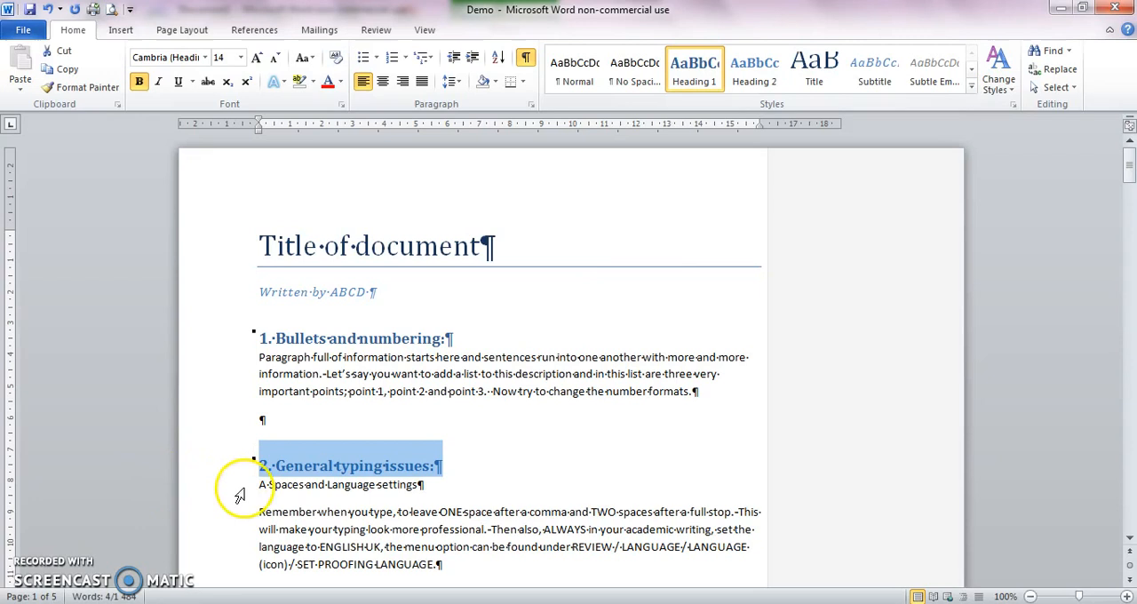
Step: Apply the Heading 2 style to the subheadings "A Spaces and Language settings" and "B Sub Heading"
{"action": "left_click_drag", "start_coordinate": [256, 482], "coordinate": [394, 487]}
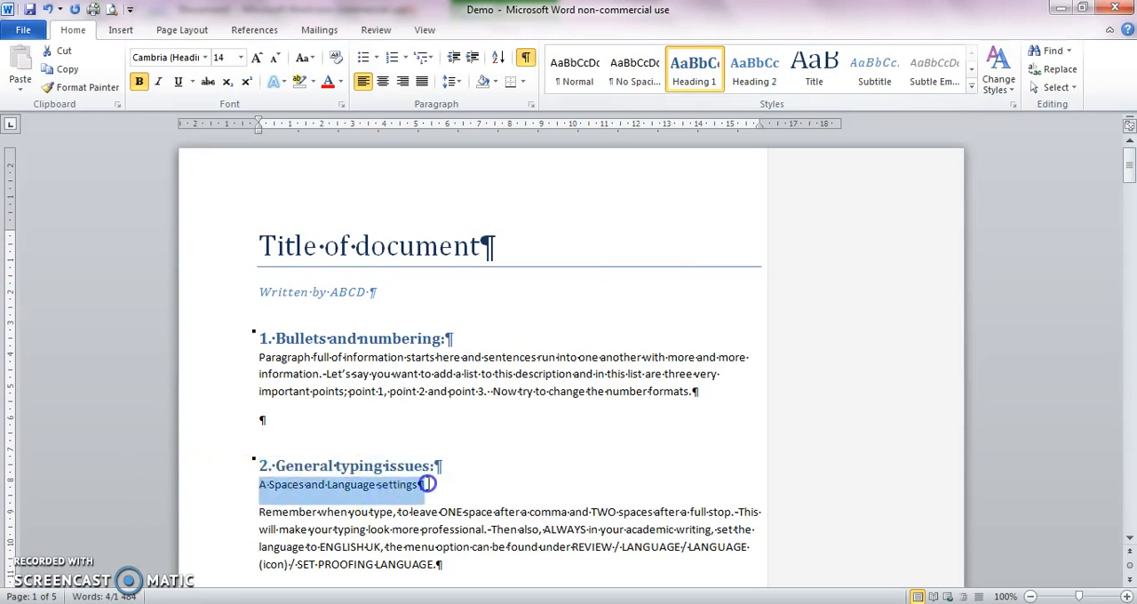
{"action": "left_click", "coordinate": [755, 69]}
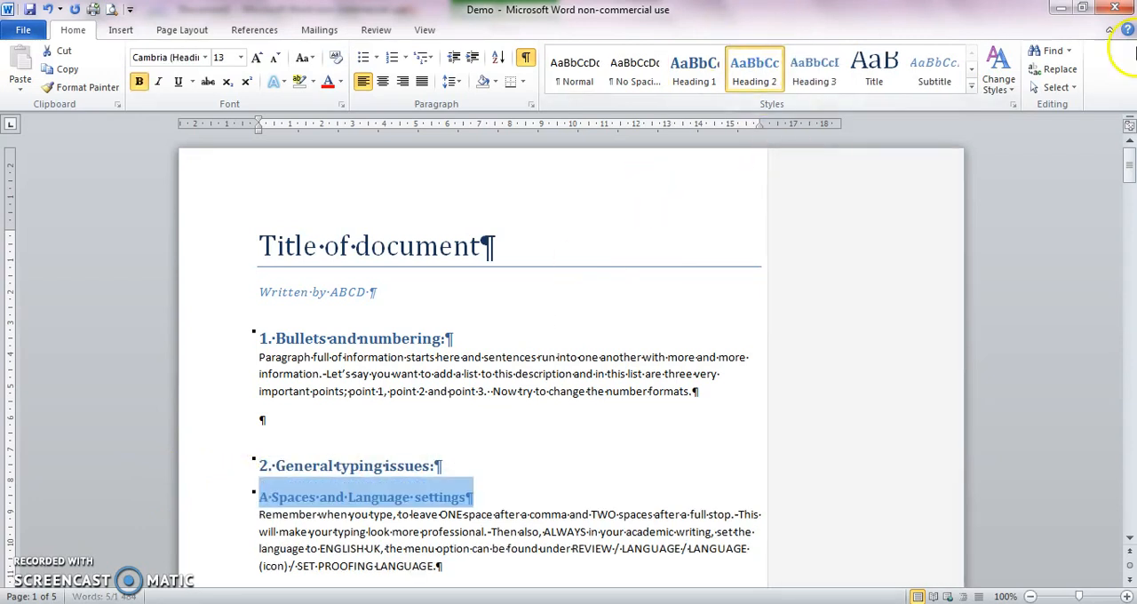
{"action": "left_click_drag", "start_coordinate": [1128, 165], "coordinate": [1130, 202]}
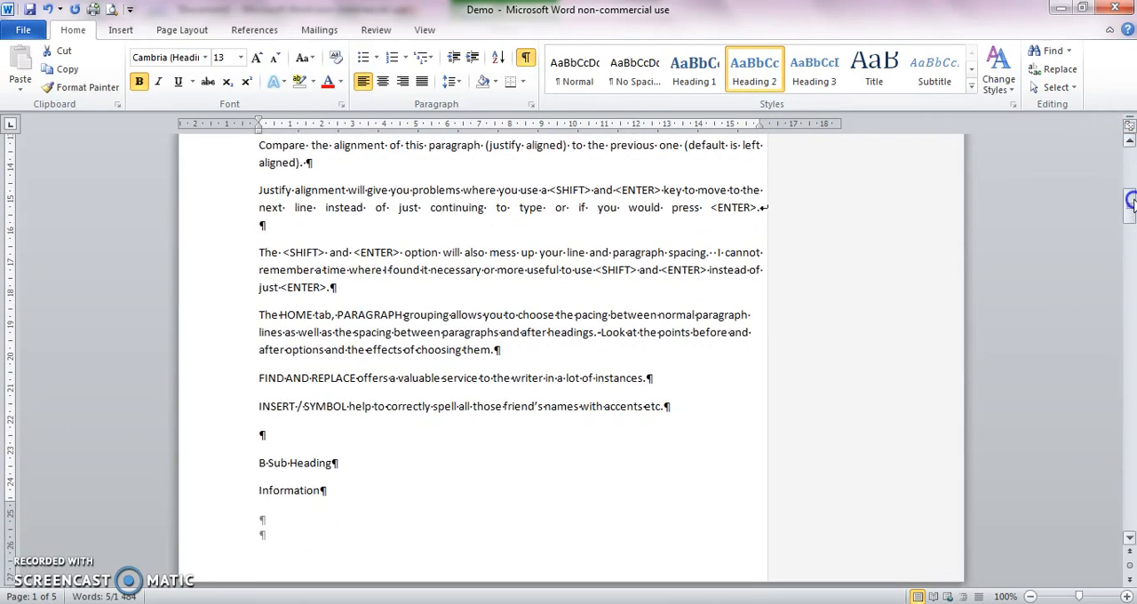
{"action": "left_click_drag", "start_coordinate": [256, 465], "coordinate": [348, 465]}
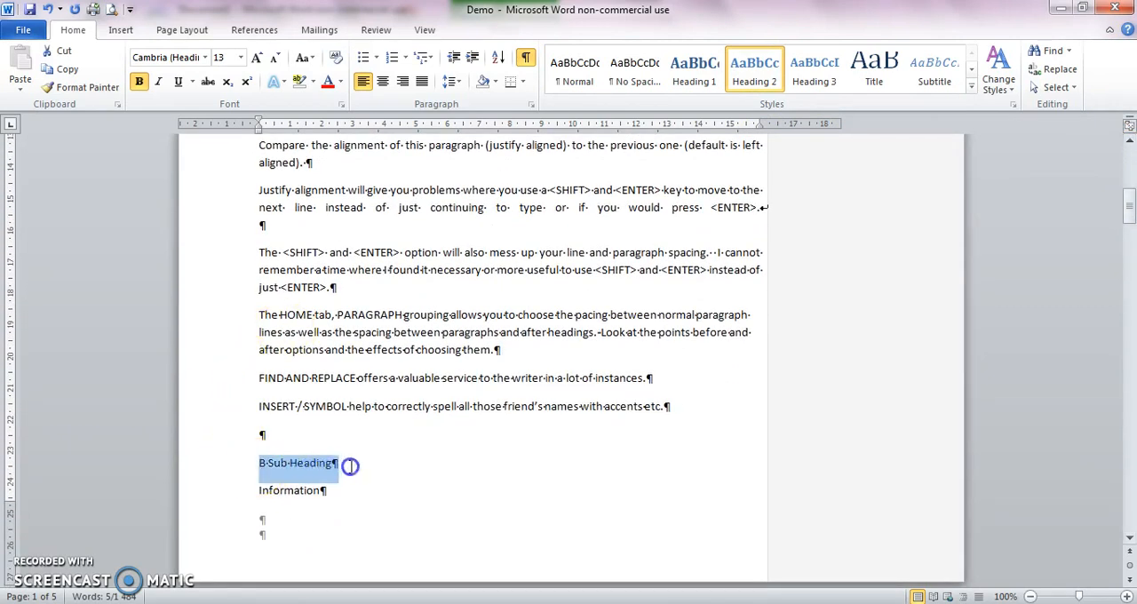
{"action": "left_click", "coordinate": [754, 69]}
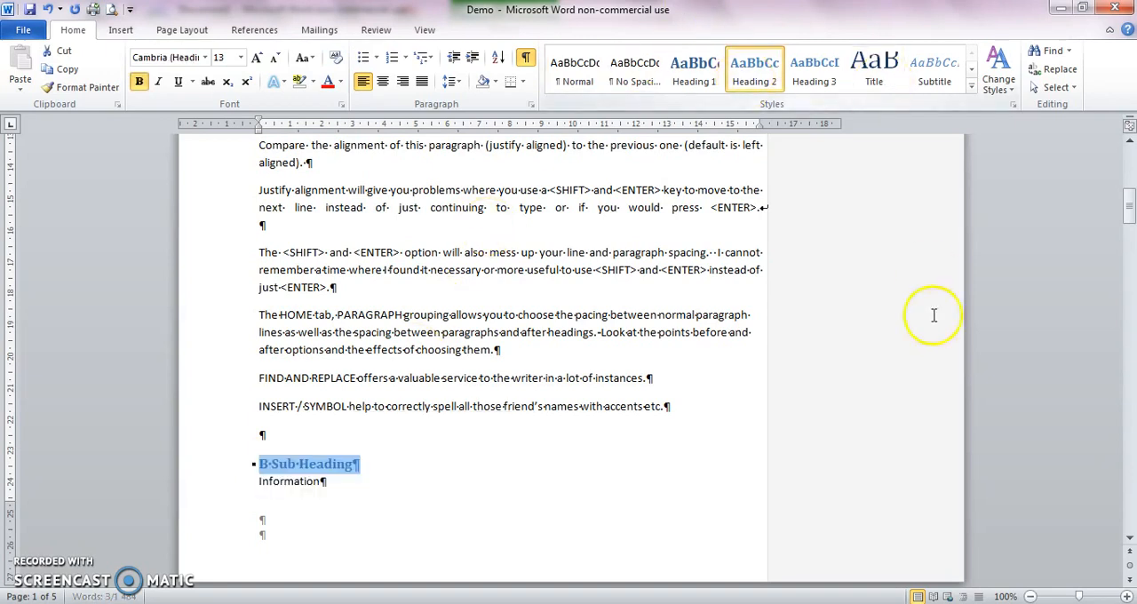
Step: Insert a Next Page section break directly before the heading "1. Bullets and numbering:" so the title gets its own page
{"action": "left_click_drag", "start_coordinate": [1128, 204], "coordinate": [1129, 142]}
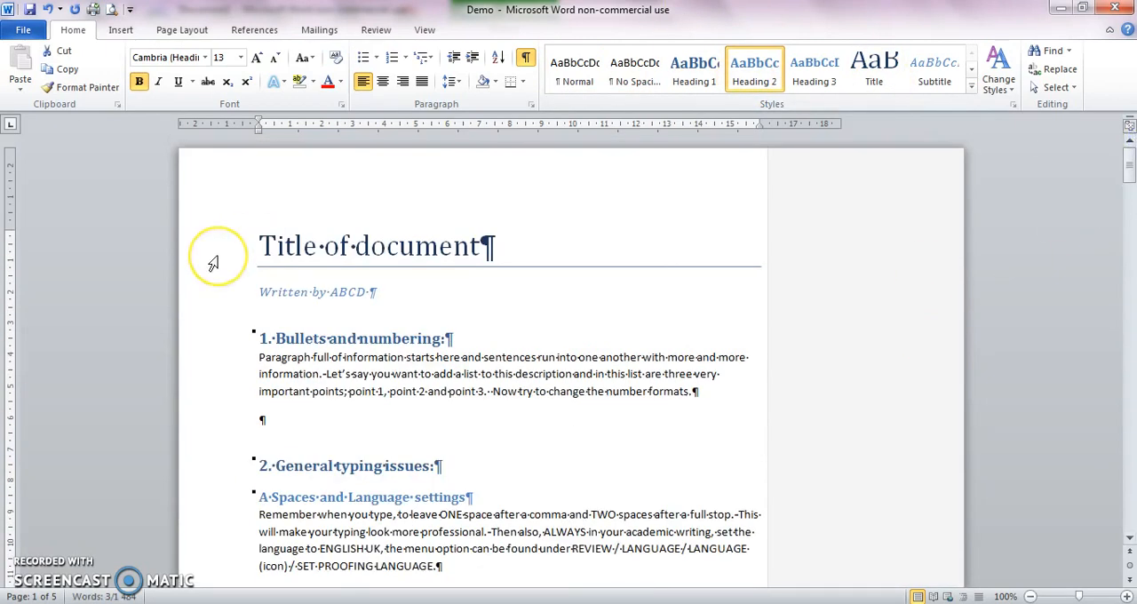
{"action": "left_click", "coordinate": [258, 339]}
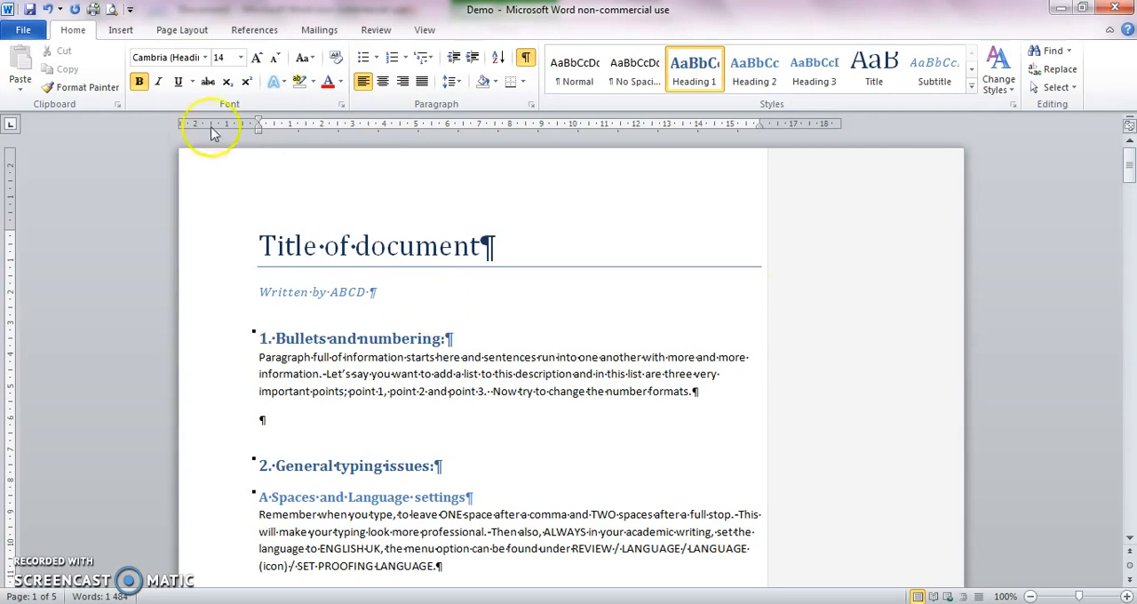
{"action": "left_click", "coordinate": [183, 30]}
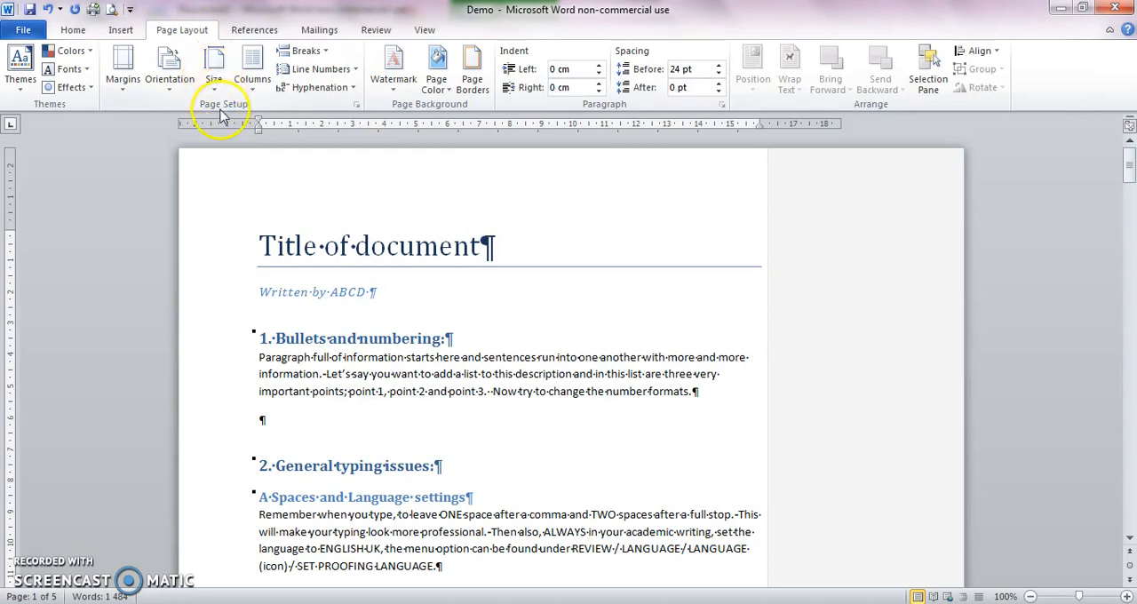
{"action": "left_click", "coordinate": [306, 51]}
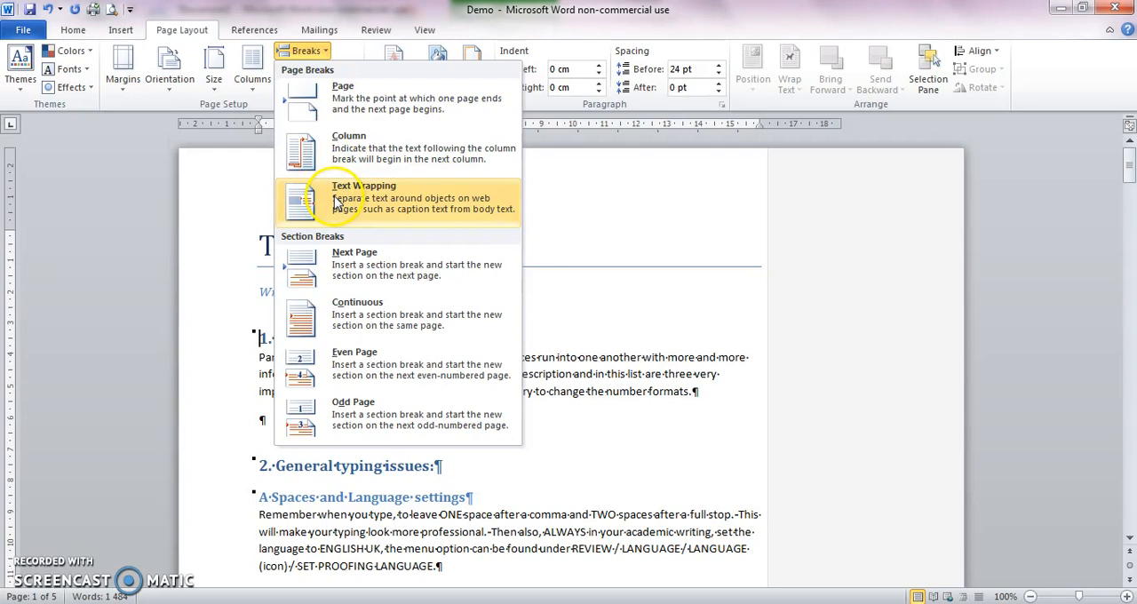
{"action": "left_click", "coordinate": [343, 281]}
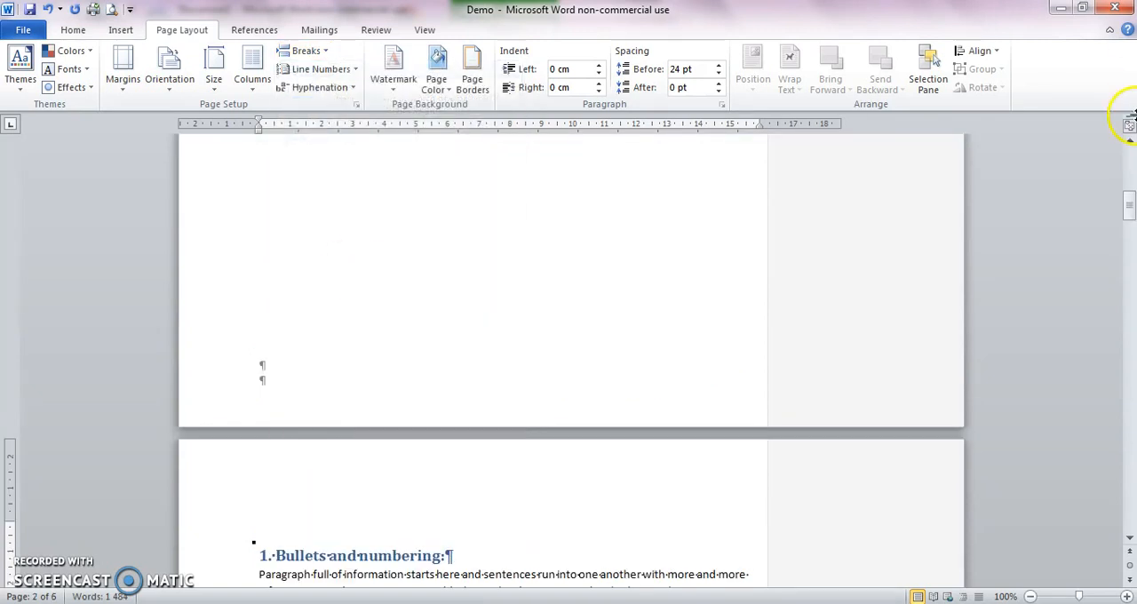
{"action": "left_click_drag", "start_coordinate": [1129, 208], "coordinate": [1128, 167]}
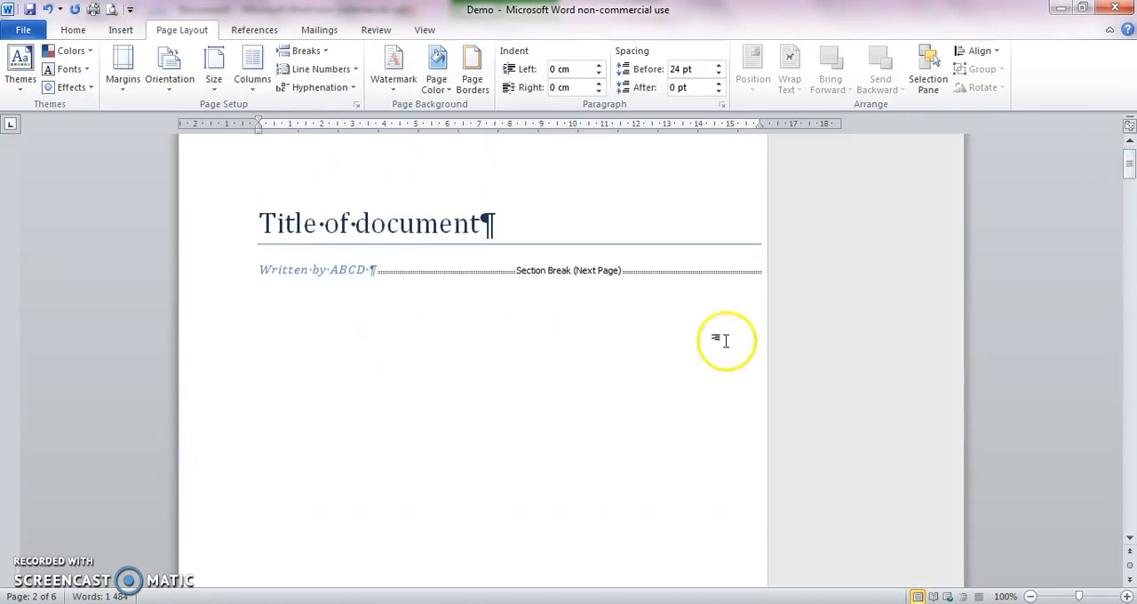
Step: Insert a second Next Page section break before "1. Bullets and numbering:" to add a blank page after the title page
{"action": "left_click_drag", "start_coordinate": [1128, 173], "coordinate": [1126, 228]}
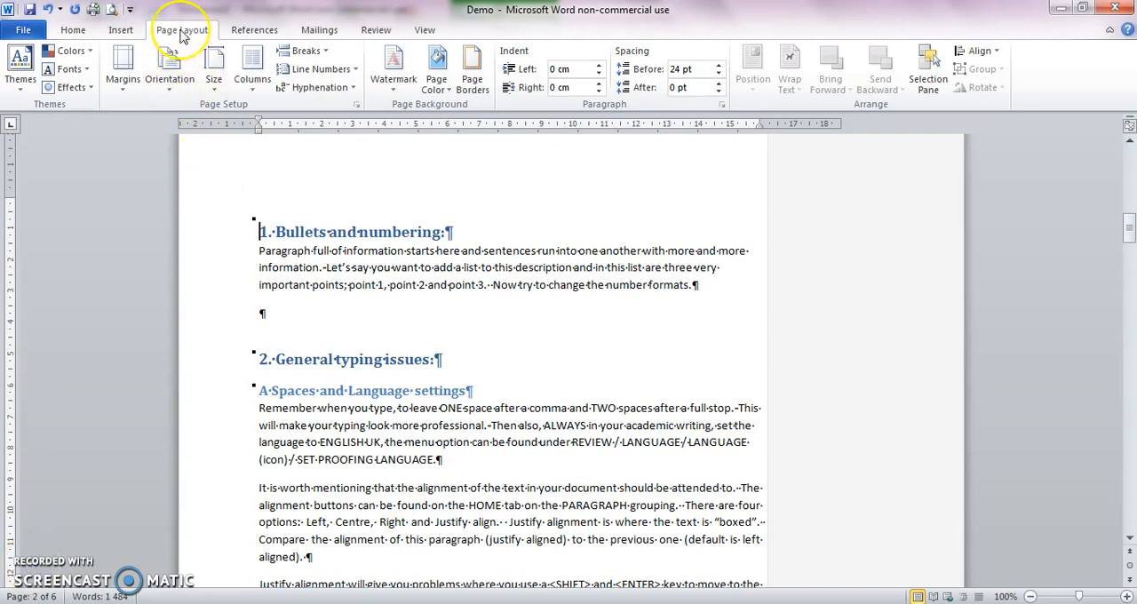
{"action": "left_click", "coordinate": [301, 51]}
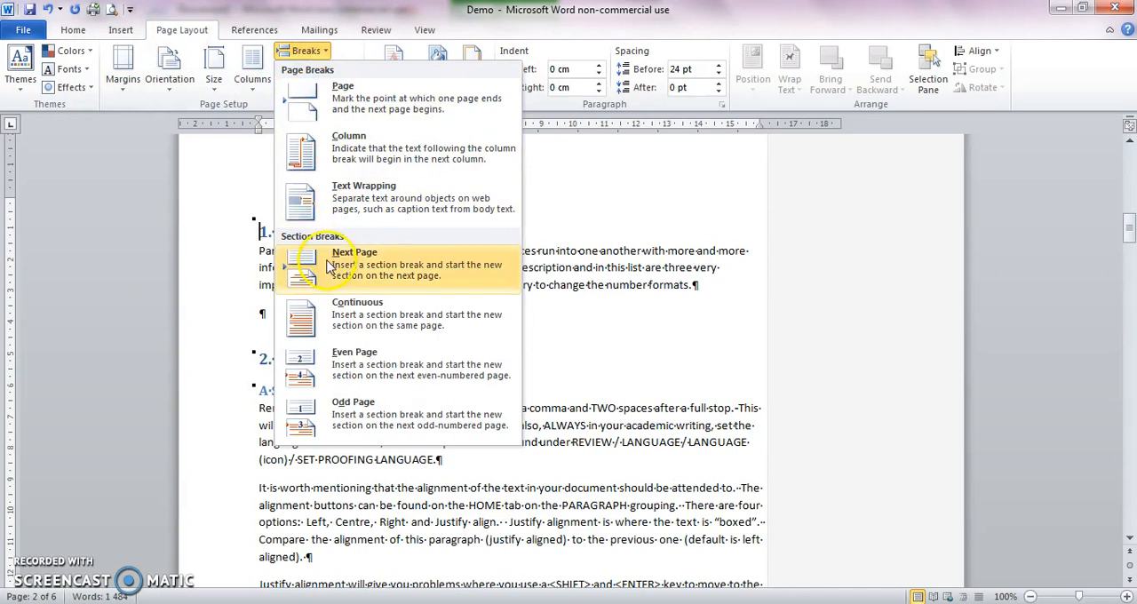
{"action": "left_click", "coordinate": [329, 266]}
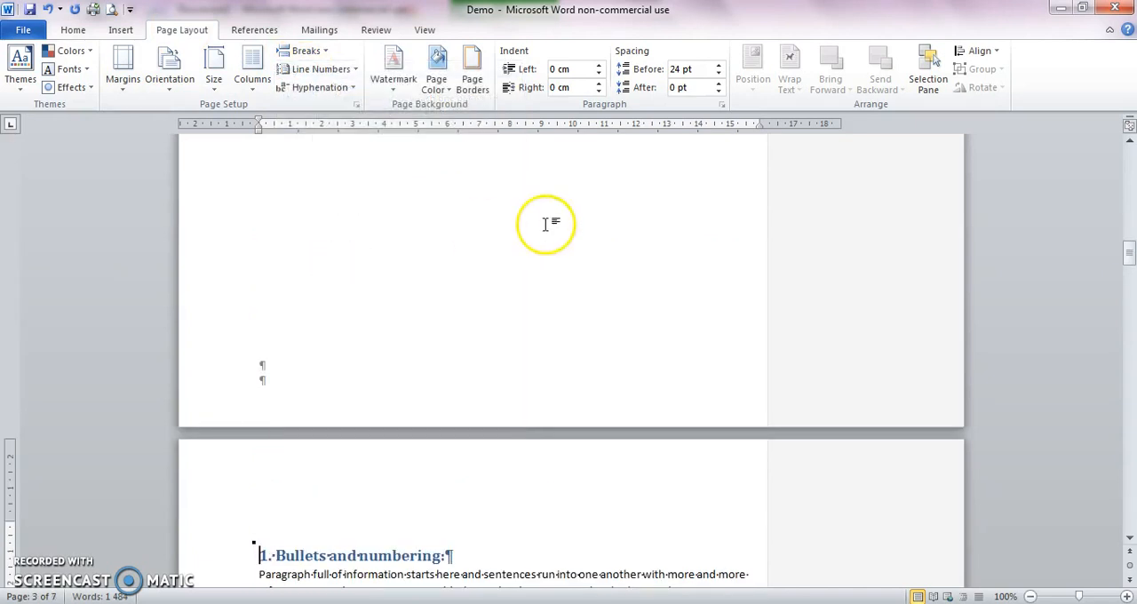
Step: Review the section breaks from the first heading's page back through the blank page to the title page
{"action": "left_click", "coordinate": [255, 556]}
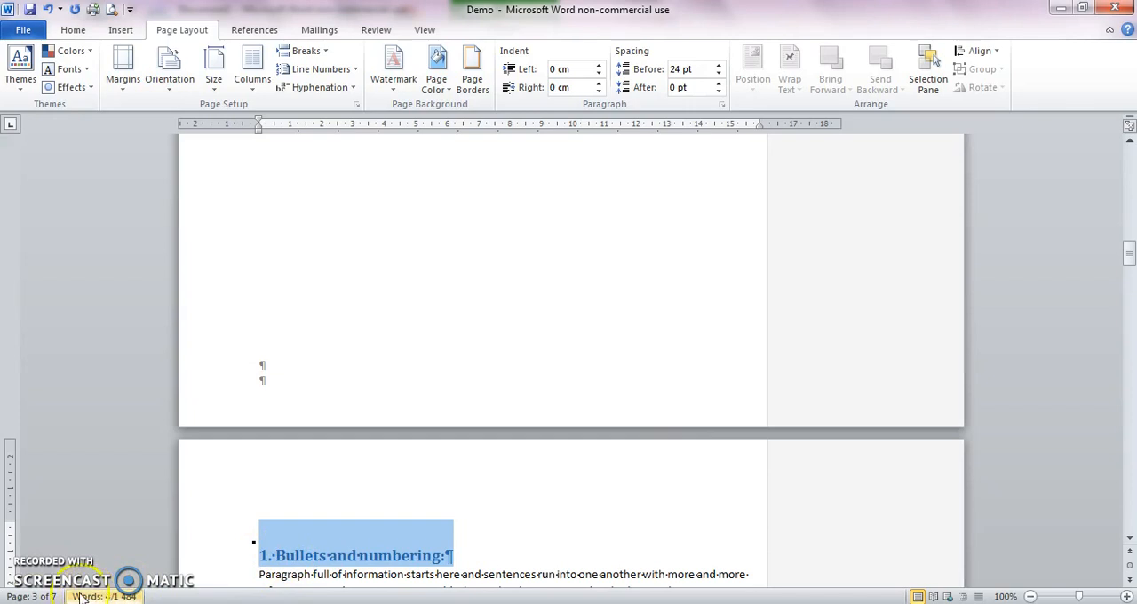
{"action": "left_click", "coordinate": [323, 293]}
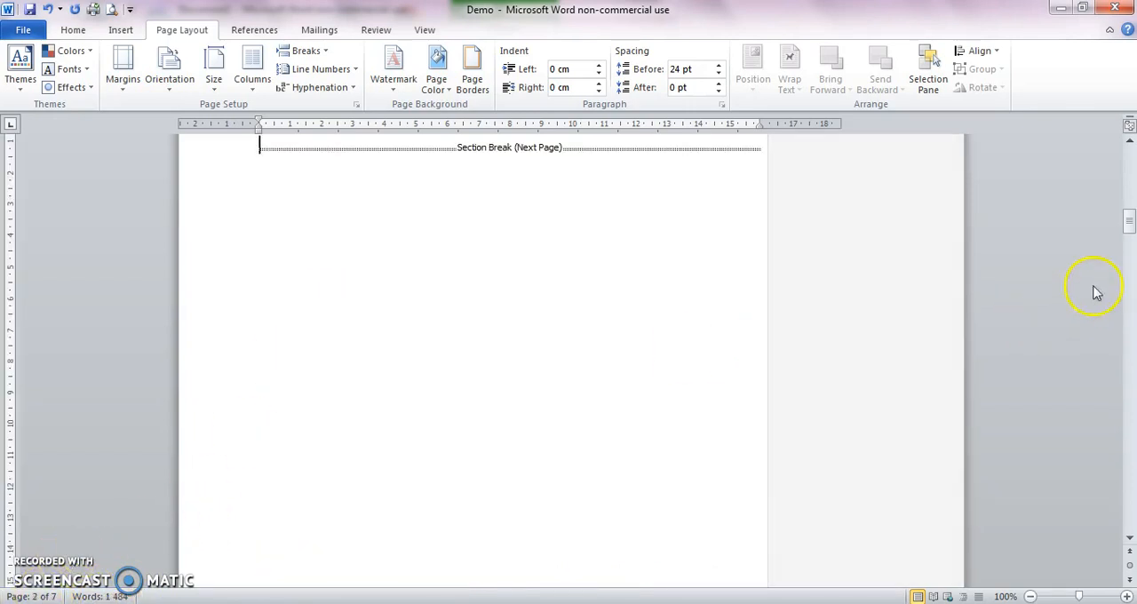
{"action": "left_click", "coordinate": [1130, 140]}
{"action": "left_click", "coordinate": [1130, 140]}
{"action": "left_click", "coordinate": [1130, 140]}
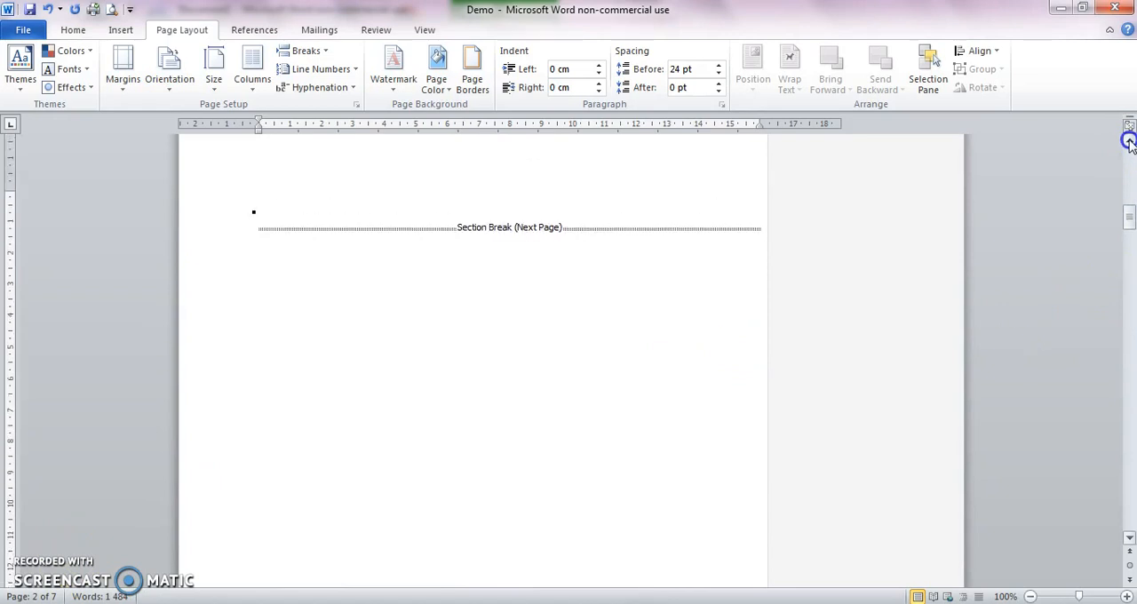
{"action": "left_click", "coordinate": [1129, 141]}
{"action": "left_click", "coordinate": [1129, 140]}
{"action": "left_click", "coordinate": [1130, 140]}
{"action": "left_click", "coordinate": [1130, 140]}
{"action": "left_click", "coordinate": [1129, 140]}
{"action": "left_click", "coordinate": [1129, 140]}
{"action": "left_click", "coordinate": [1130, 140]}
{"action": "left_click", "coordinate": [1130, 141]}
{"action": "left_click", "coordinate": [1129, 140]}
{"action": "left_click", "coordinate": [1129, 140]}
{"action": "left_click", "coordinate": [1129, 140]}
{"action": "left_click", "coordinate": [1130, 140]}
{"action": "left_click", "coordinate": [1129, 140]}
{"action": "left_click", "coordinate": [1130, 140]}
{"action": "left_click", "coordinate": [1130, 140]}
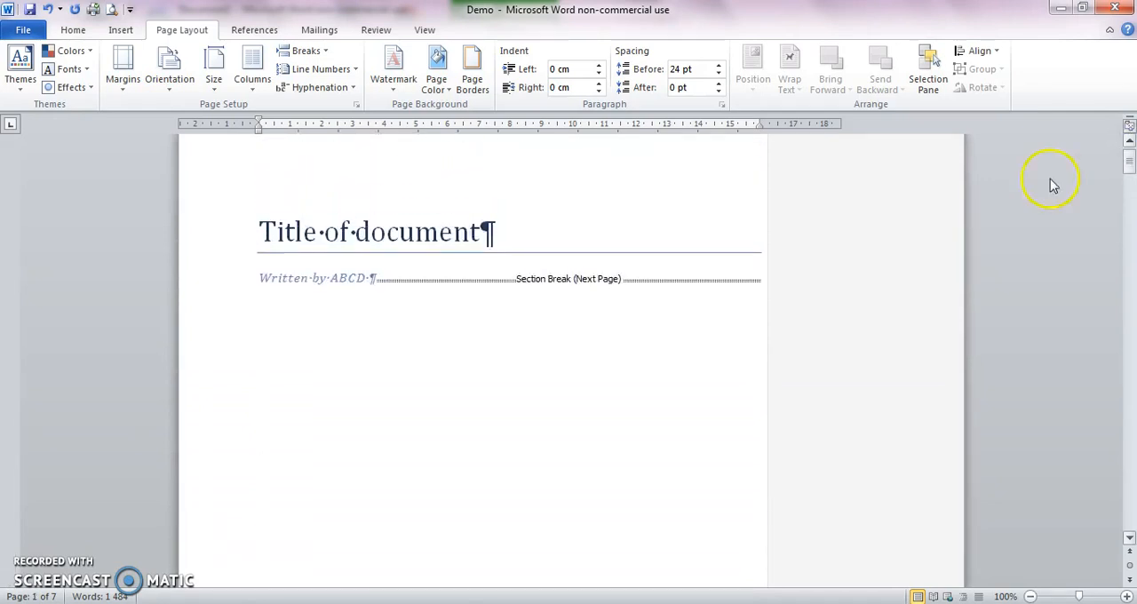
Step: Open the footer of the title page's section for editing
{"action": "left_click", "coordinate": [484, 232]}
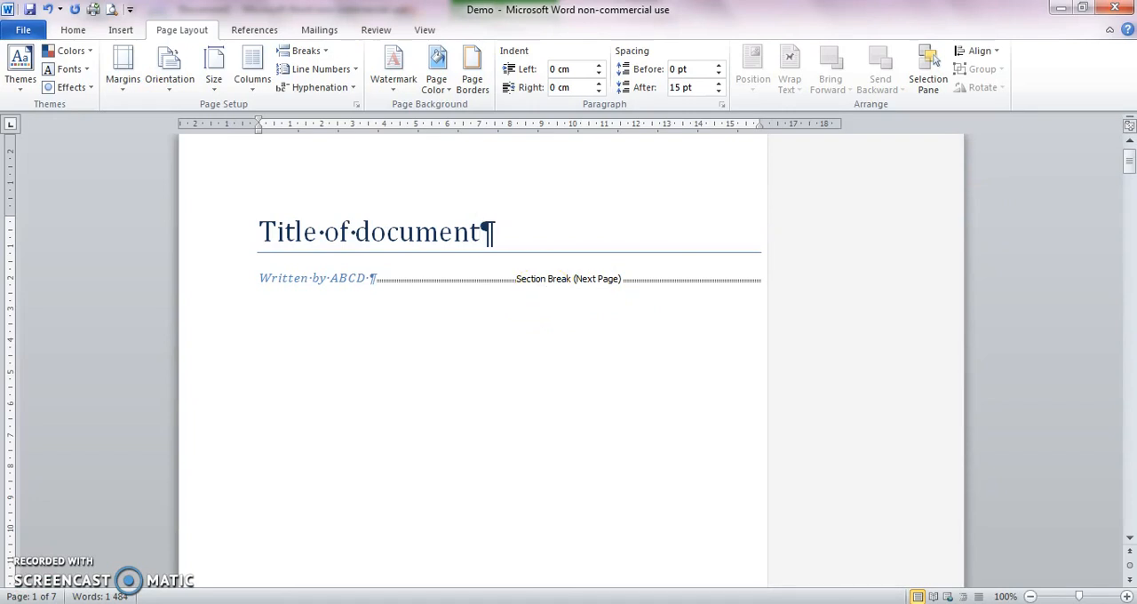
{"action": "left_click", "coordinate": [120, 31]}
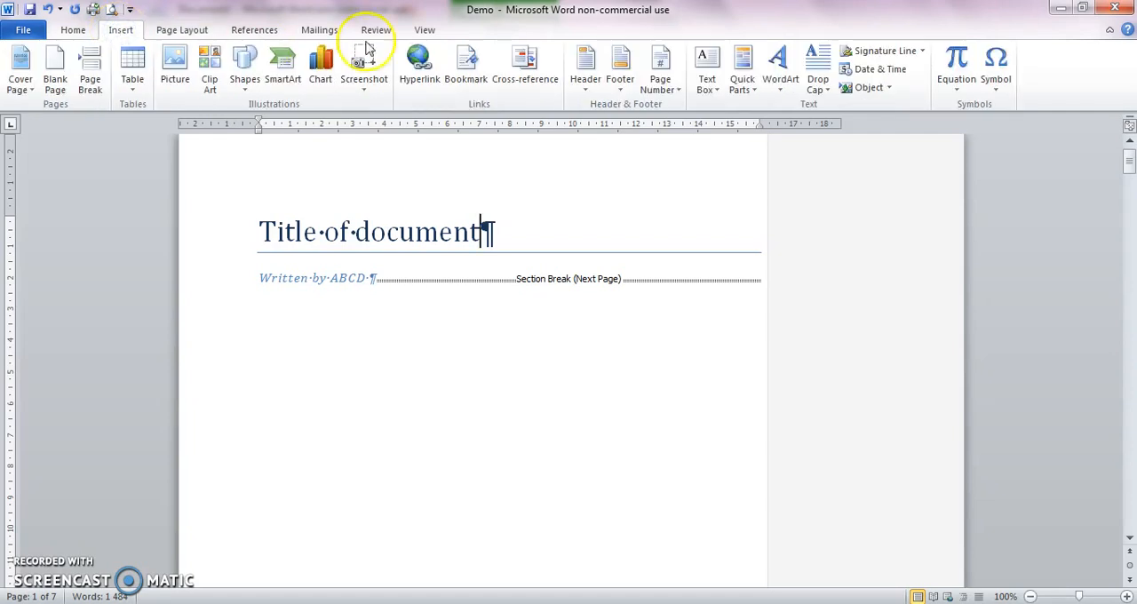
{"action": "left_click", "coordinate": [628, 83]}
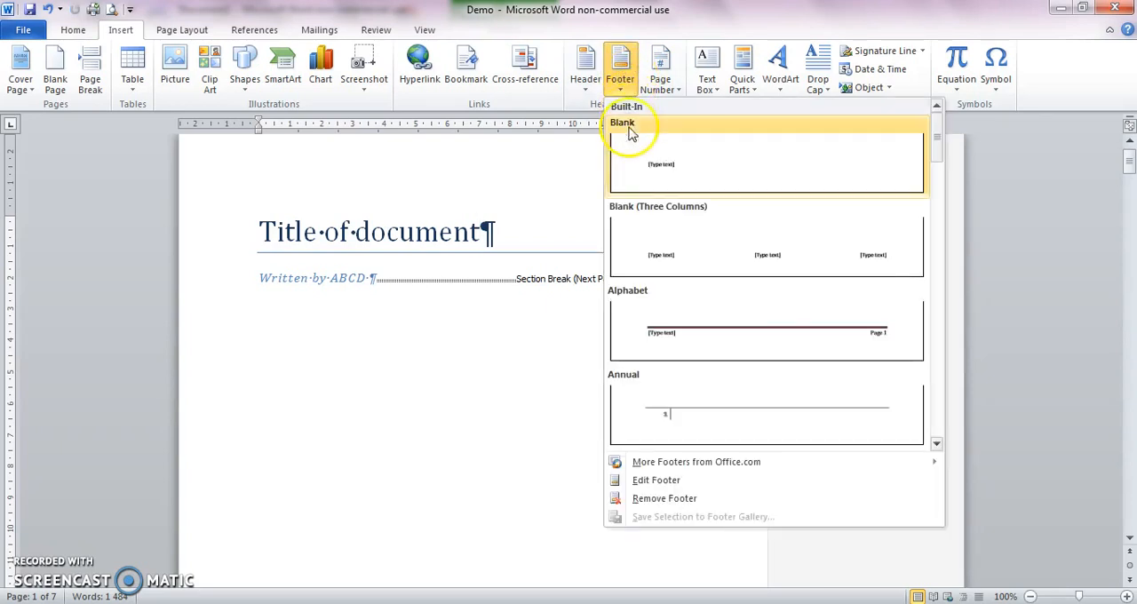
{"action": "left_click", "coordinate": [656, 481]}
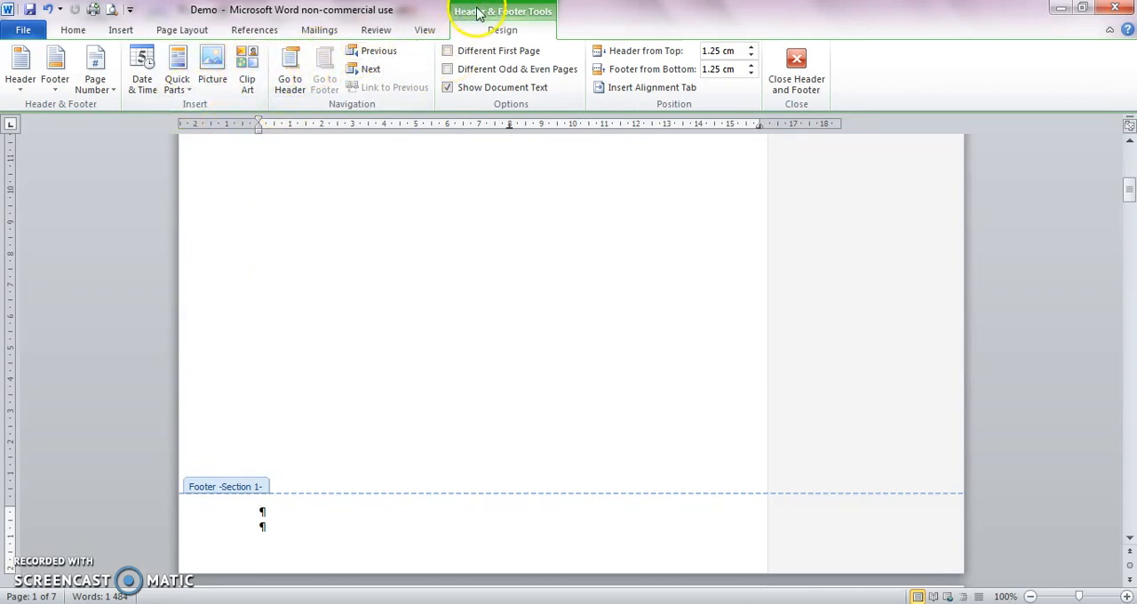
Step: Insert a Page field in the first line of the Section 1 footer, keeping formatting preserved during updates
{"action": "left_click", "coordinate": [176, 84]}
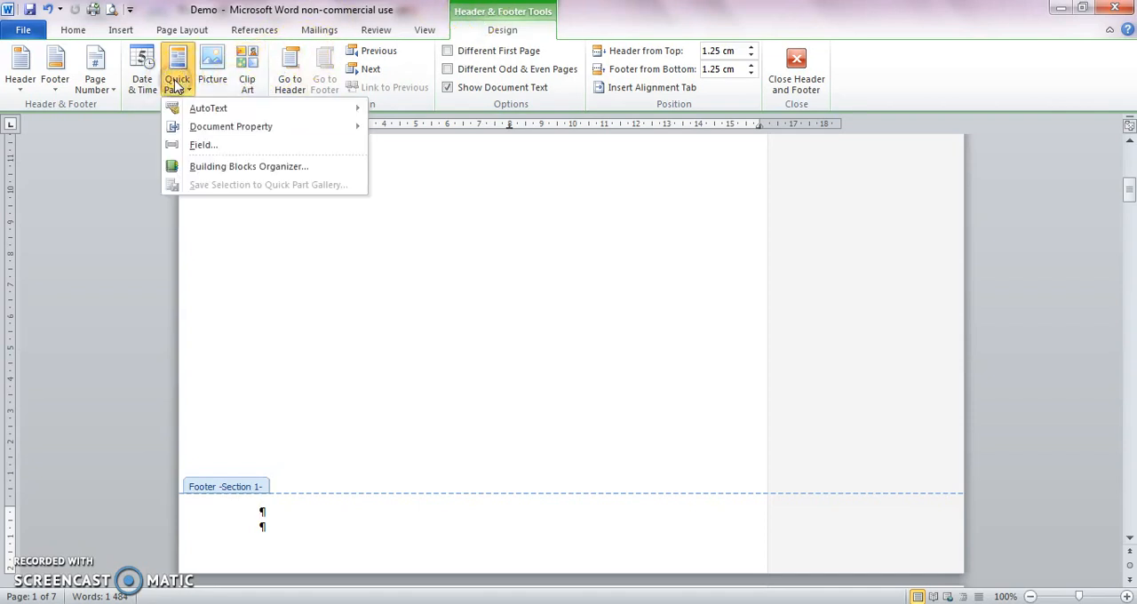
{"action": "left_click", "coordinate": [182, 149]}
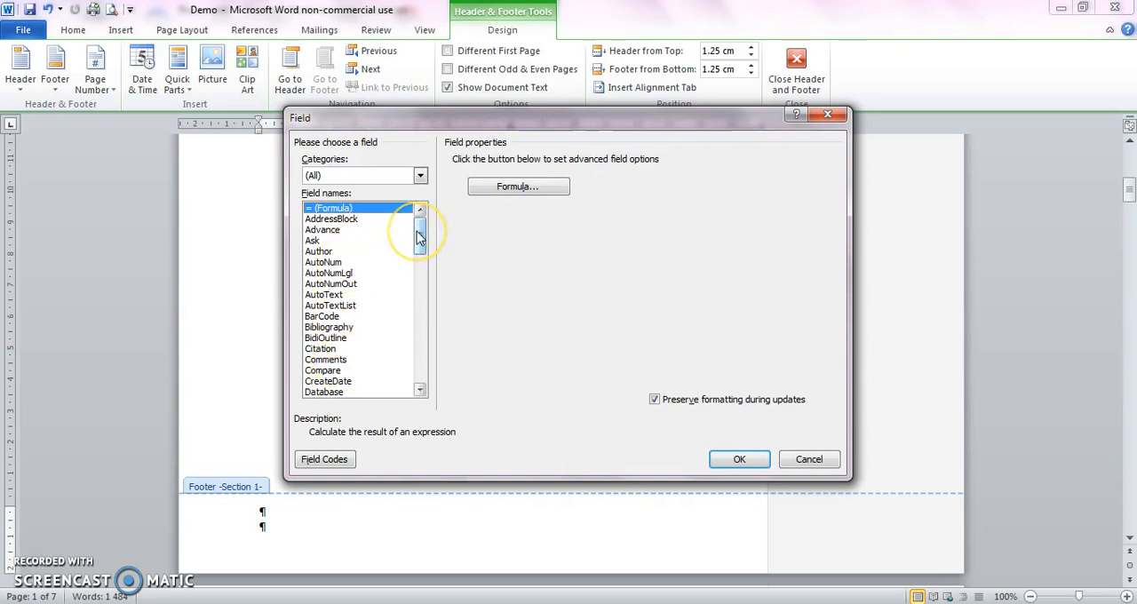
{"action": "left_click_drag", "start_coordinate": [419, 233], "coordinate": [418, 313]}
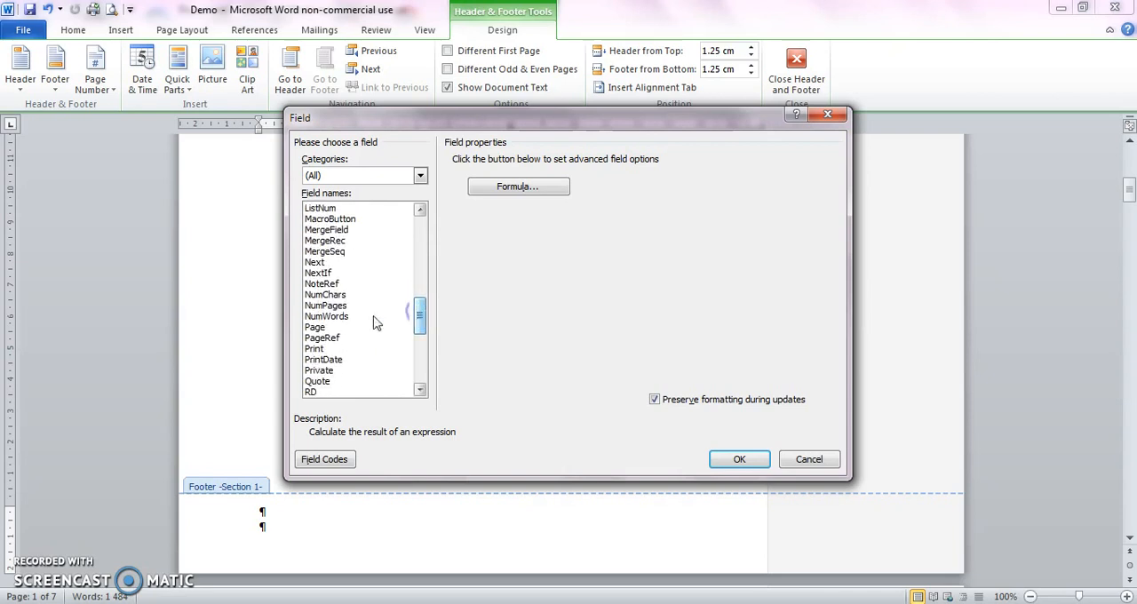
{"action": "left_click", "coordinate": [313, 326]}
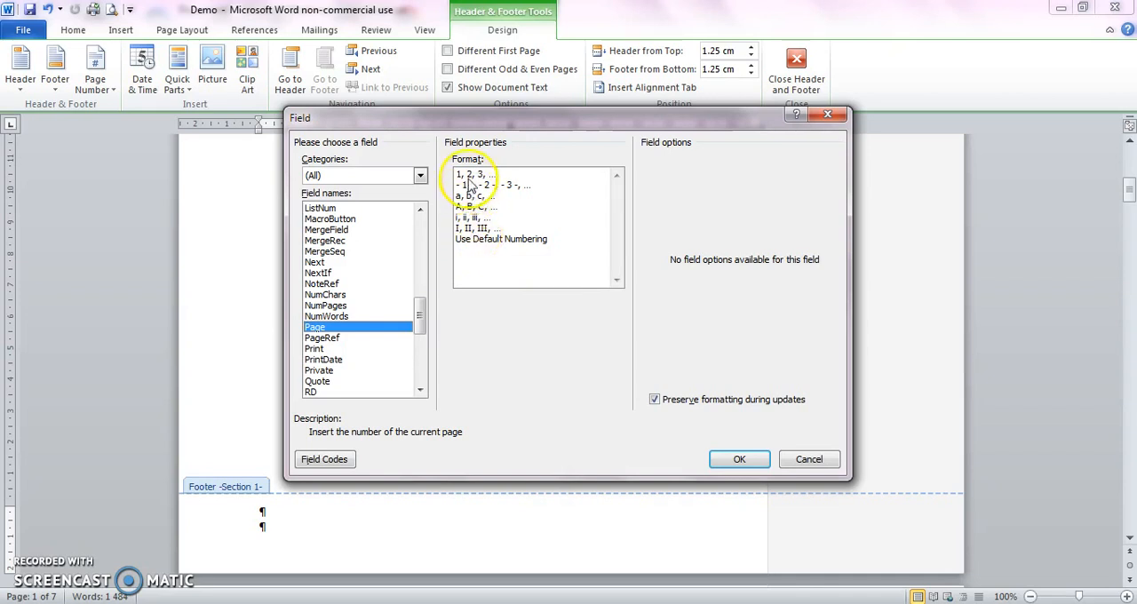
{"action": "left_click", "coordinate": [731, 464]}
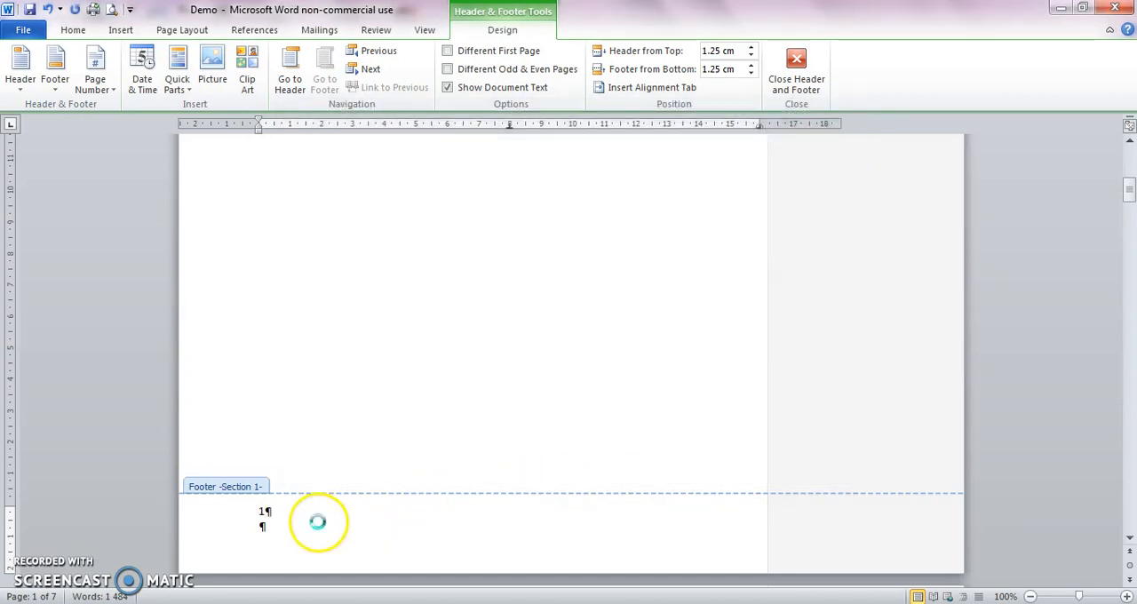
Step: Unlink the Section 2 footer from the previous section's footer
{"action": "left_click_drag", "start_coordinate": [1129, 192], "coordinate": [1130, 218]}
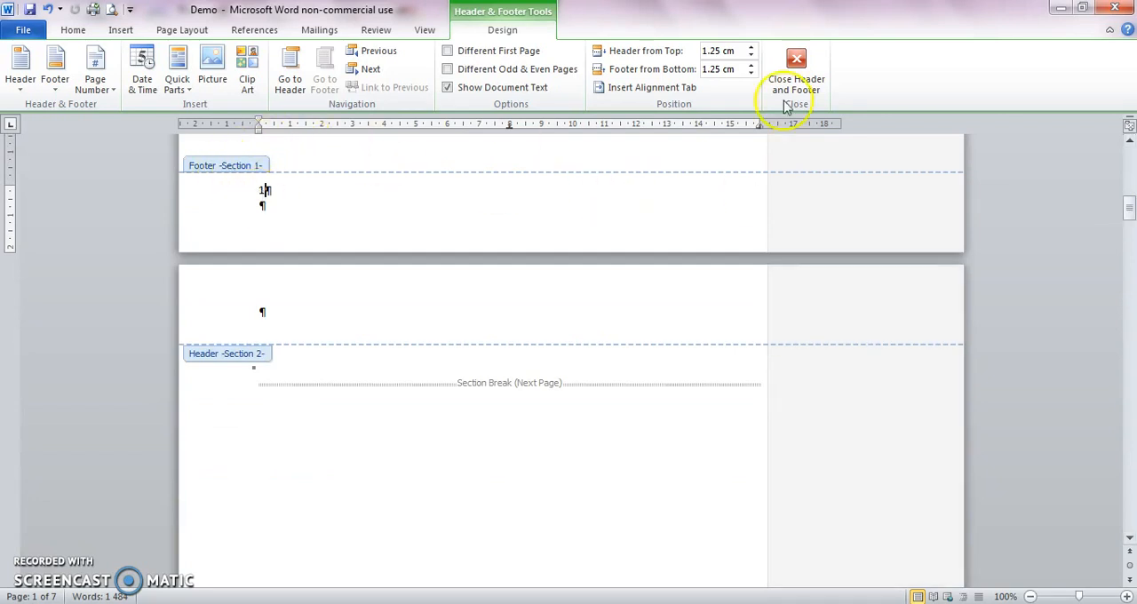
{"action": "left_click_drag", "start_coordinate": [1130, 207], "coordinate": [1128, 303]}
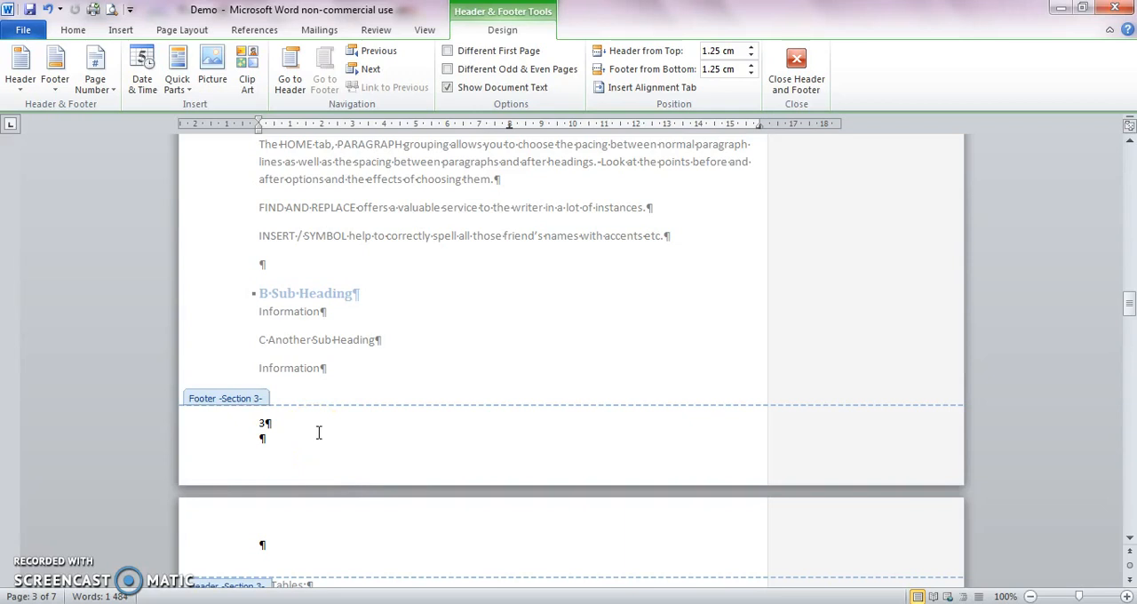
{"action": "left_click_drag", "start_coordinate": [1128, 303], "coordinate": [1131, 200]}
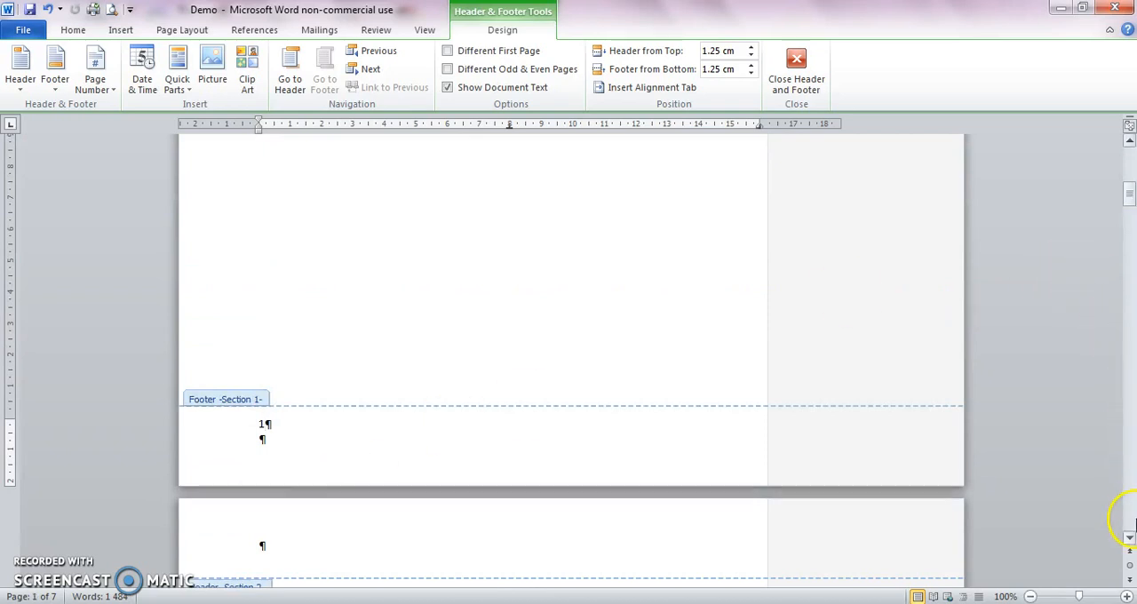
{"action": "left_click_drag", "start_coordinate": [1131, 542], "coordinate": [1131, 542]}
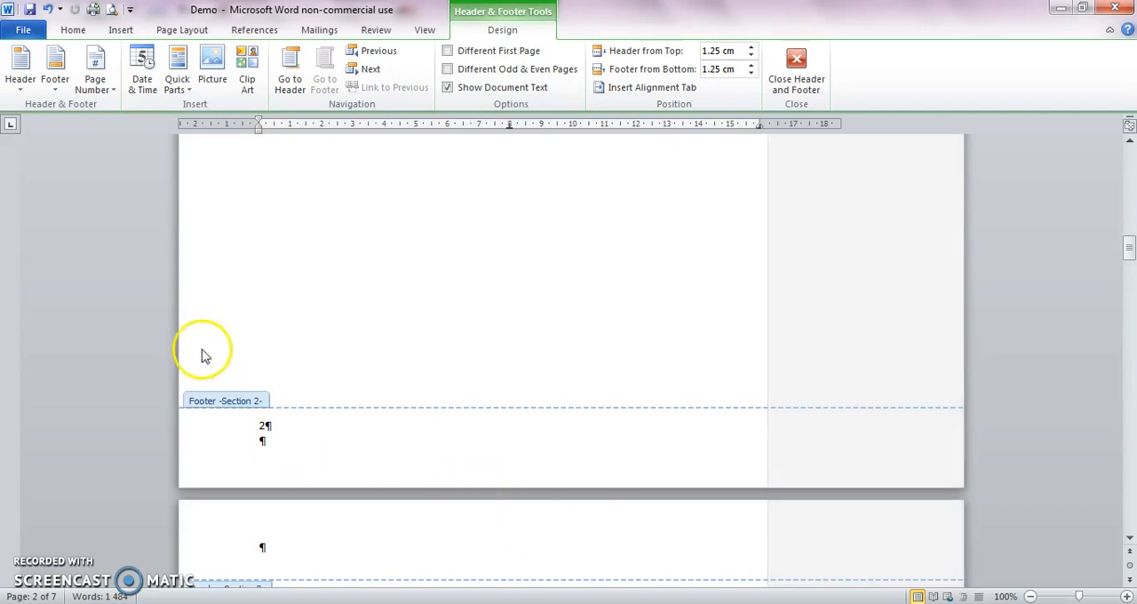
{"action": "left_click", "coordinate": [264, 425]}
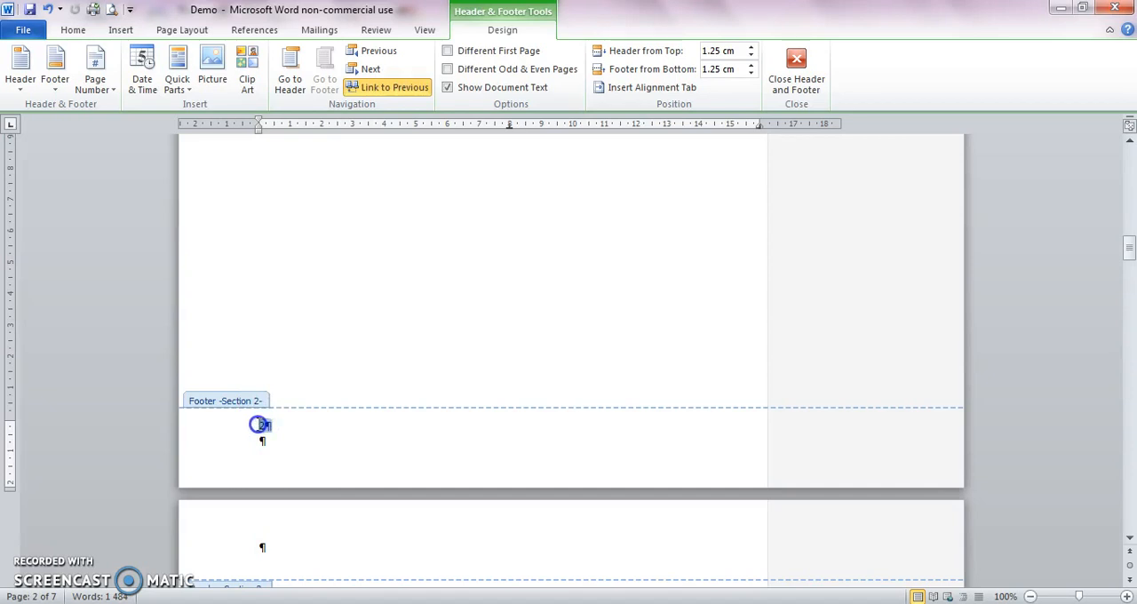
{"action": "double_click", "coordinate": [264, 424]}
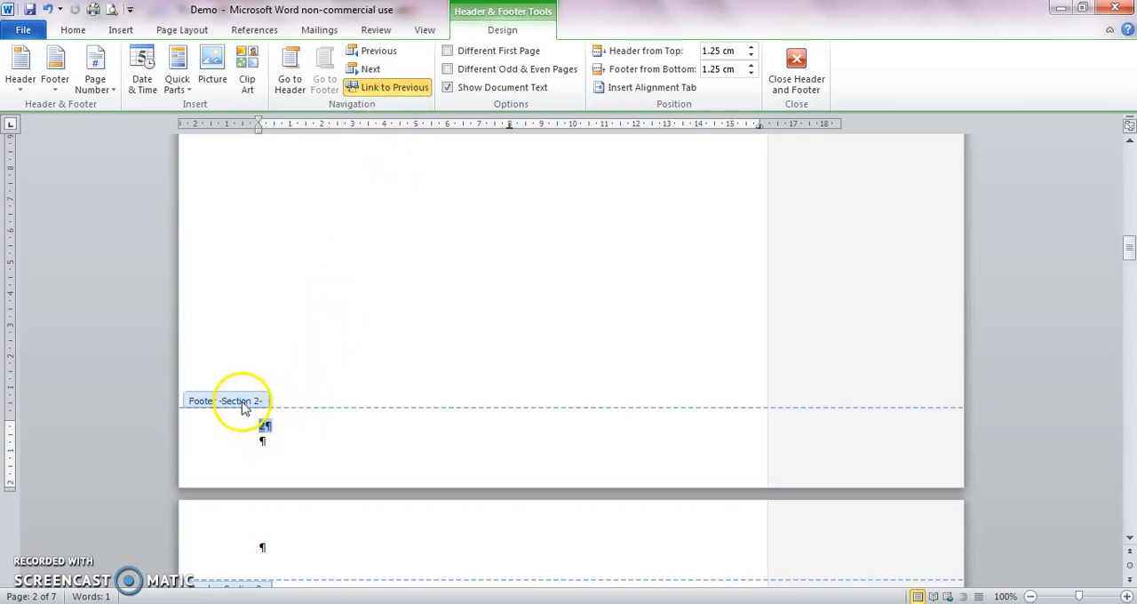
{"action": "left_click", "coordinate": [371, 88]}
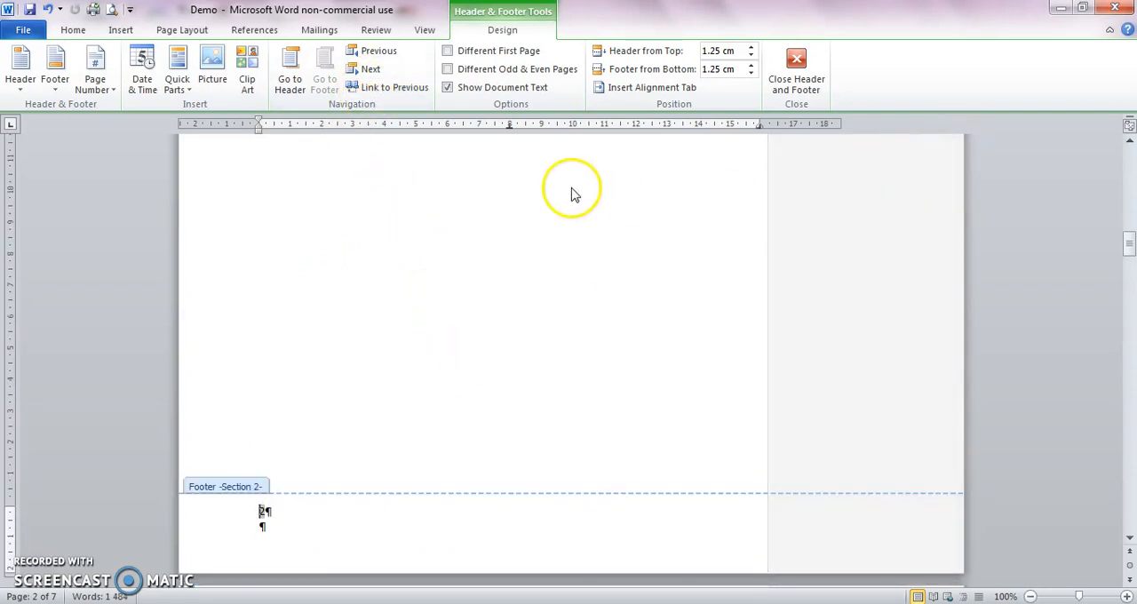
Step: Delete the page number from the title page's Section 1 footer
{"action": "left_click", "coordinate": [377, 55]}
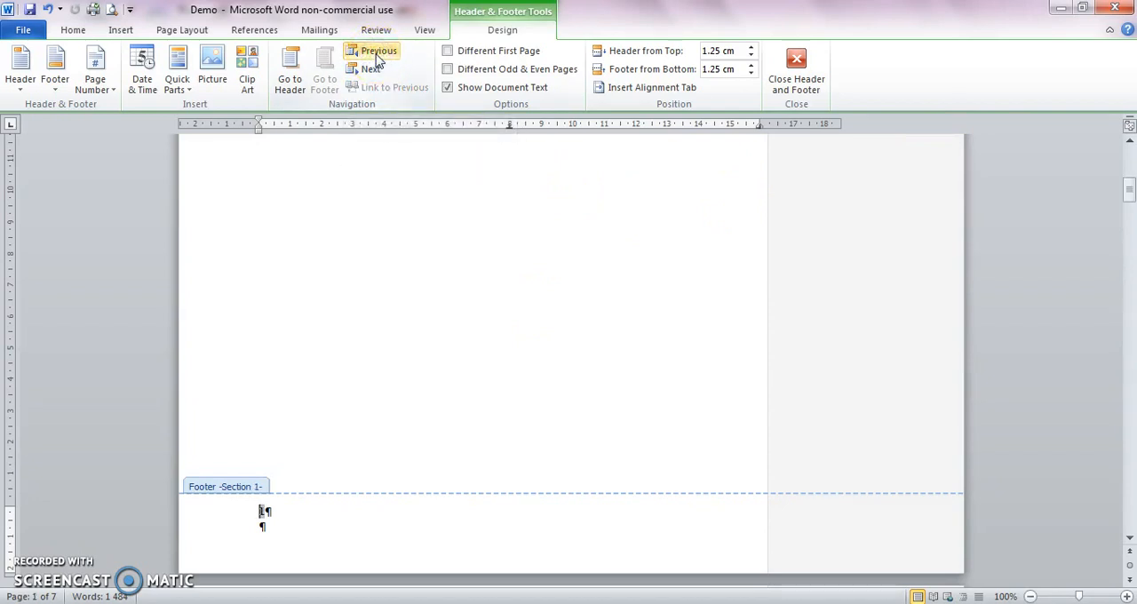
{"action": "left_click", "coordinate": [264, 509]}
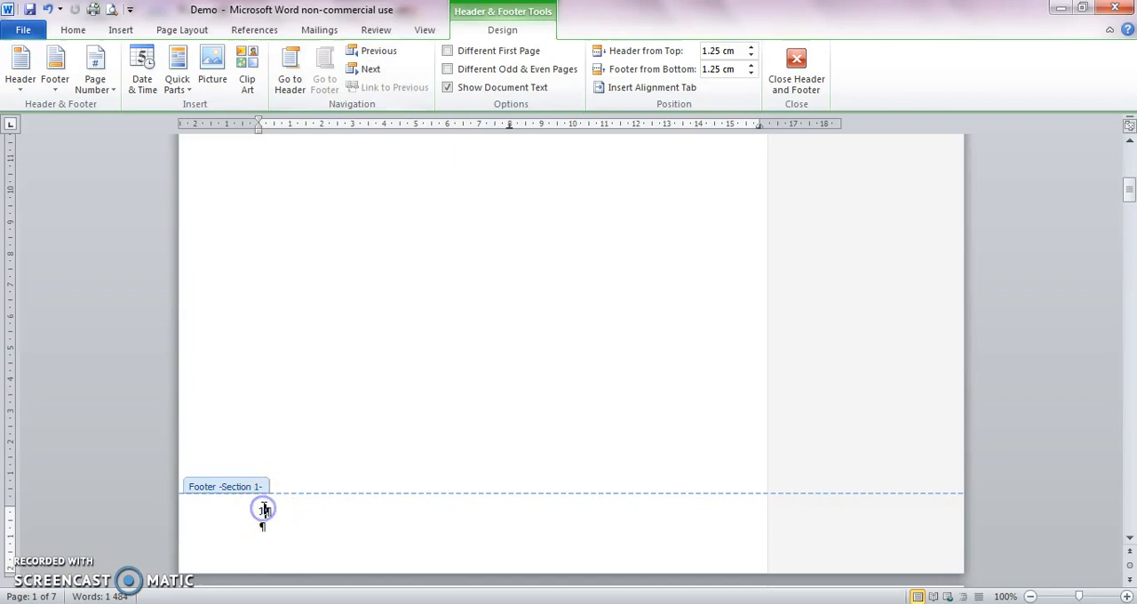
{"action": "key", "text": "BackSpace"}
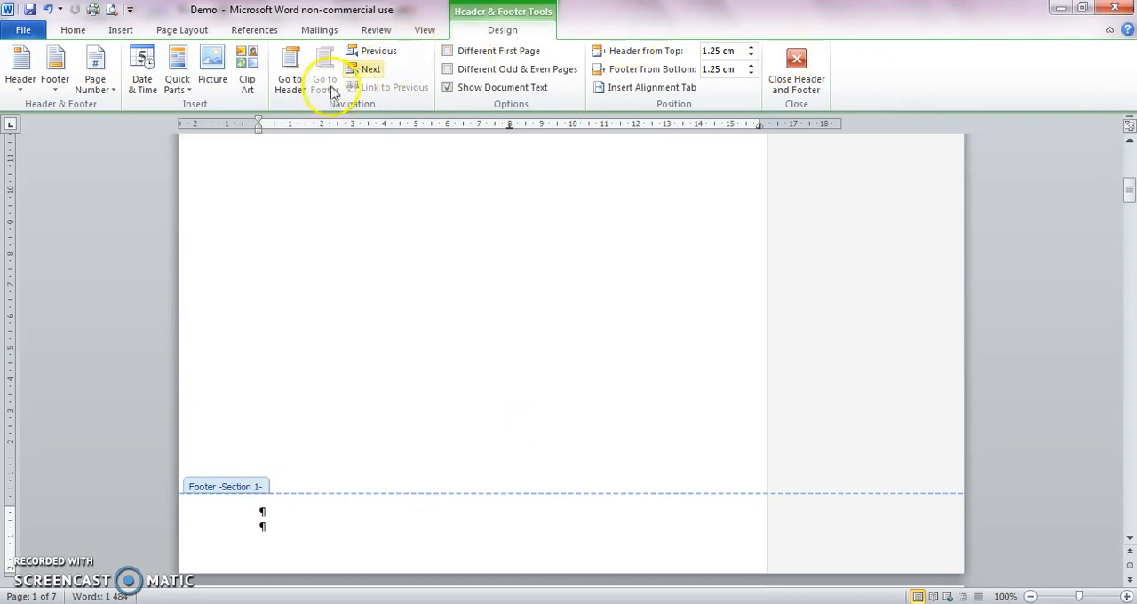
Step: Change the Section 2 footer's Page field to the lowercase Roman format i, ii, iii, keeping formatting preserved during updates
{"action": "left_click", "coordinate": [369, 69]}
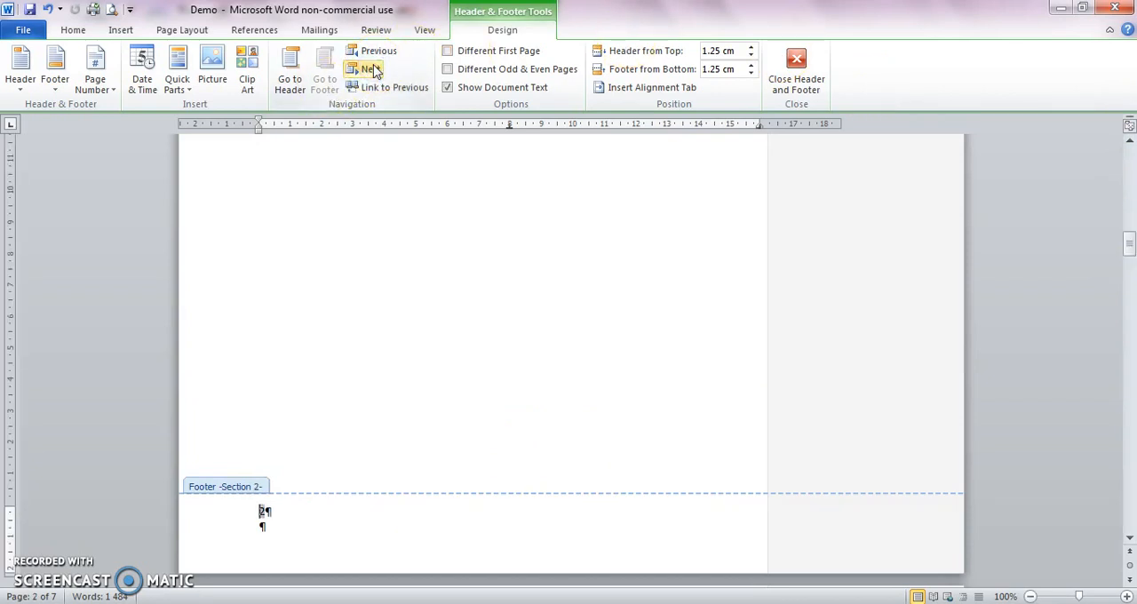
{"action": "left_click", "coordinate": [371, 70]}
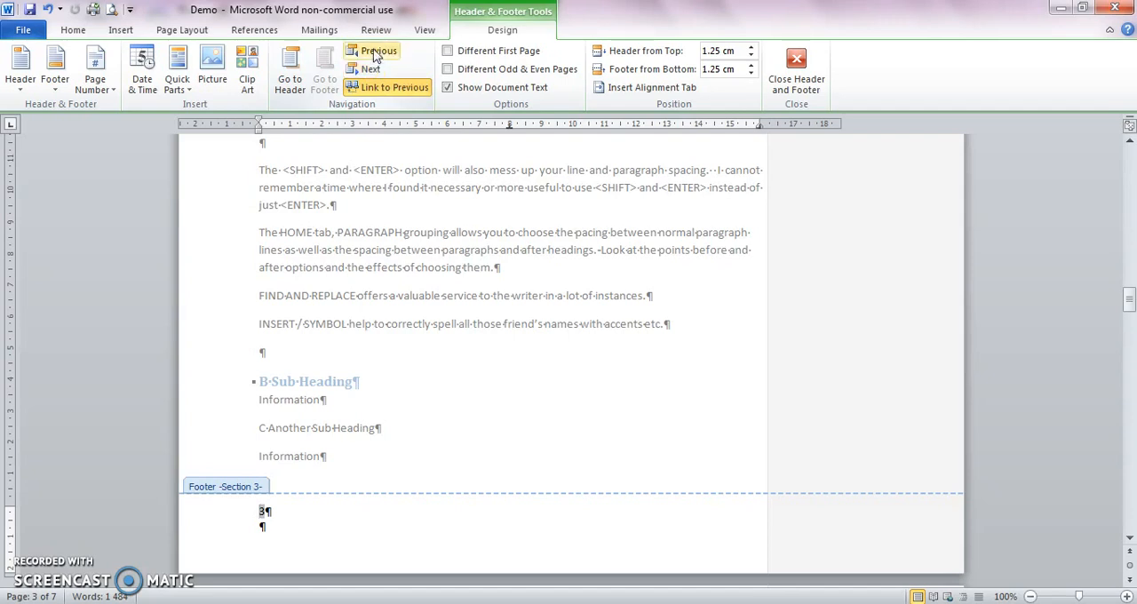
{"action": "left_click", "coordinate": [377, 51]}
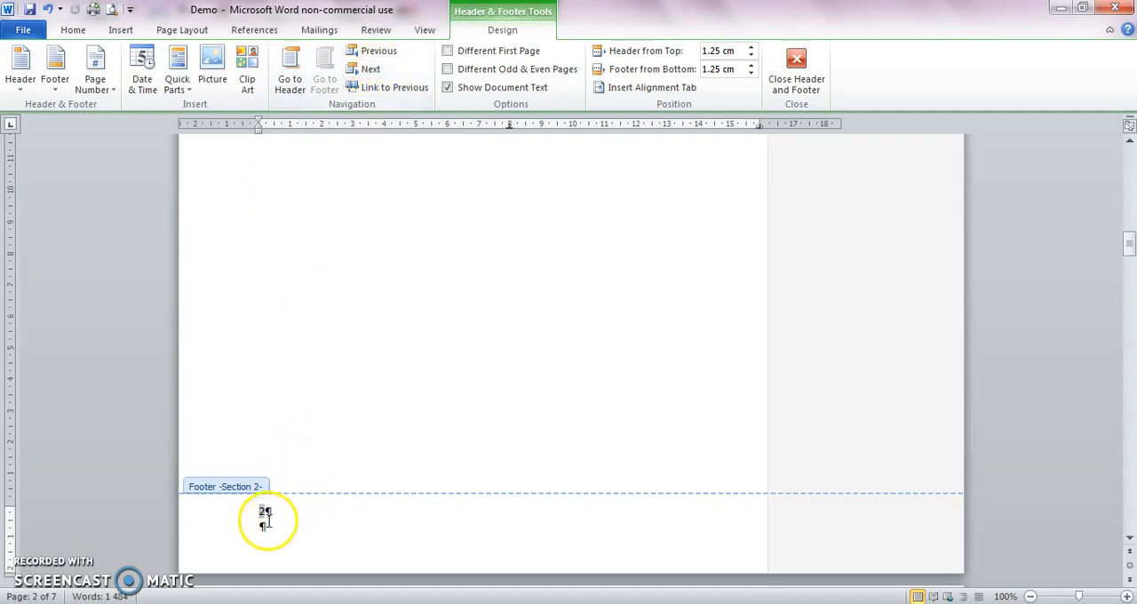
{"action": "double_click", "coordinate": [261, 512]}
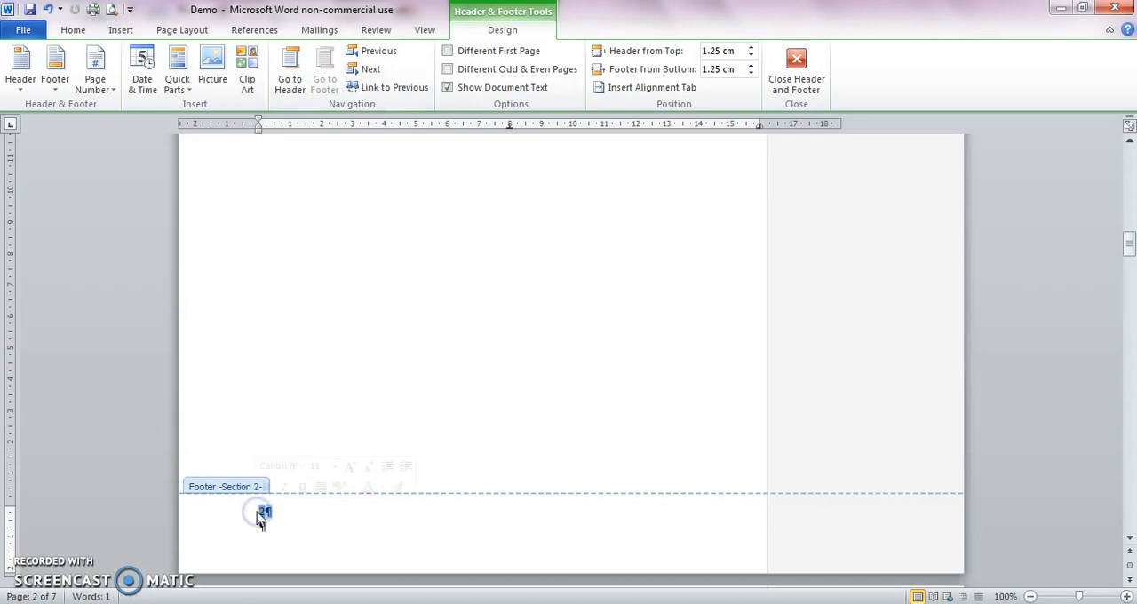
{"action": "right_click", "coordinate": [264, 515]}
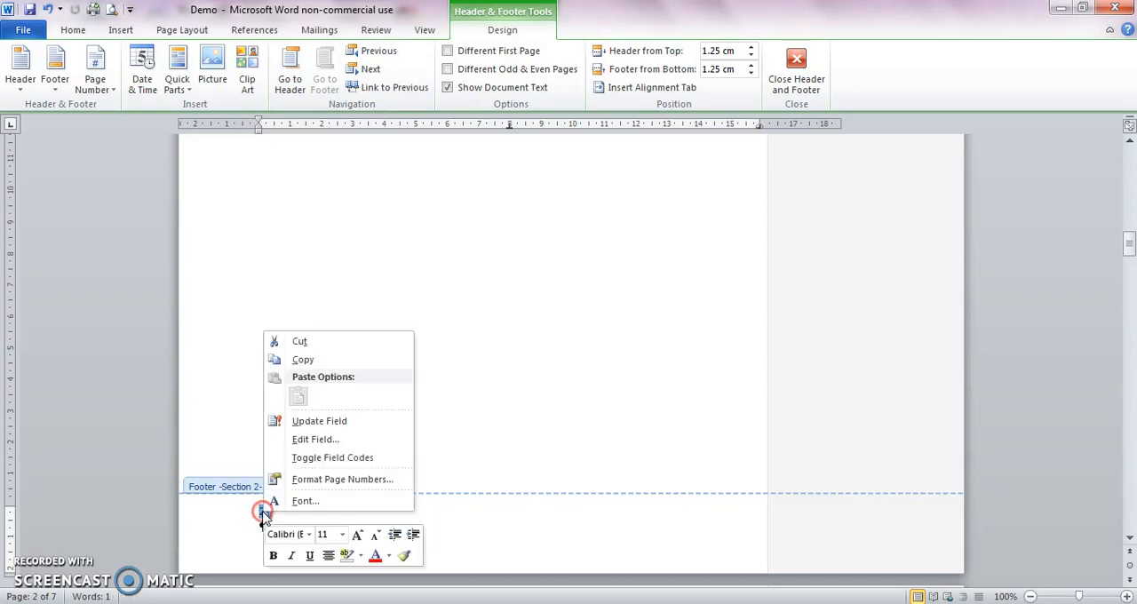
{"action": "left_click", "coordinate": [315, 441]}
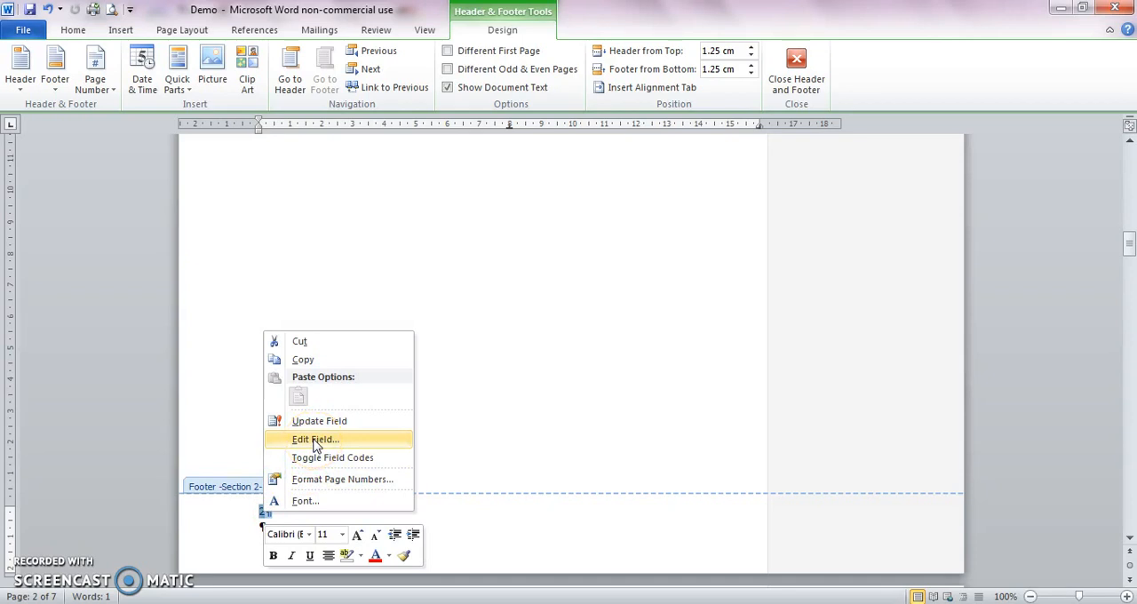
{"action": "left_click", "coordinate": [315, 439]}
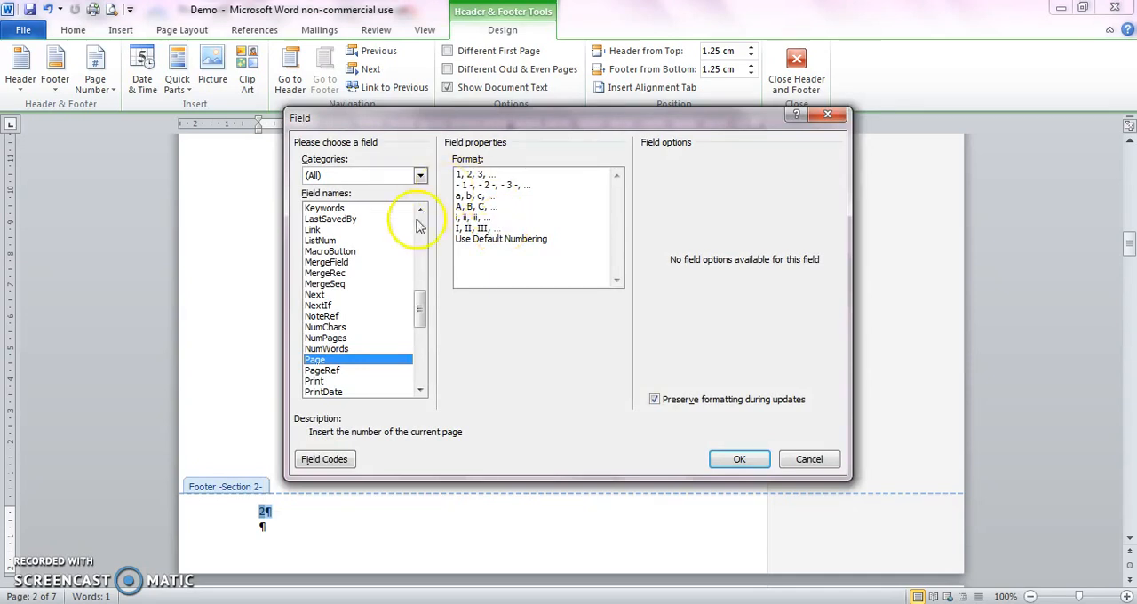
{"action": "left_click", "coordinate": [466, 218]}
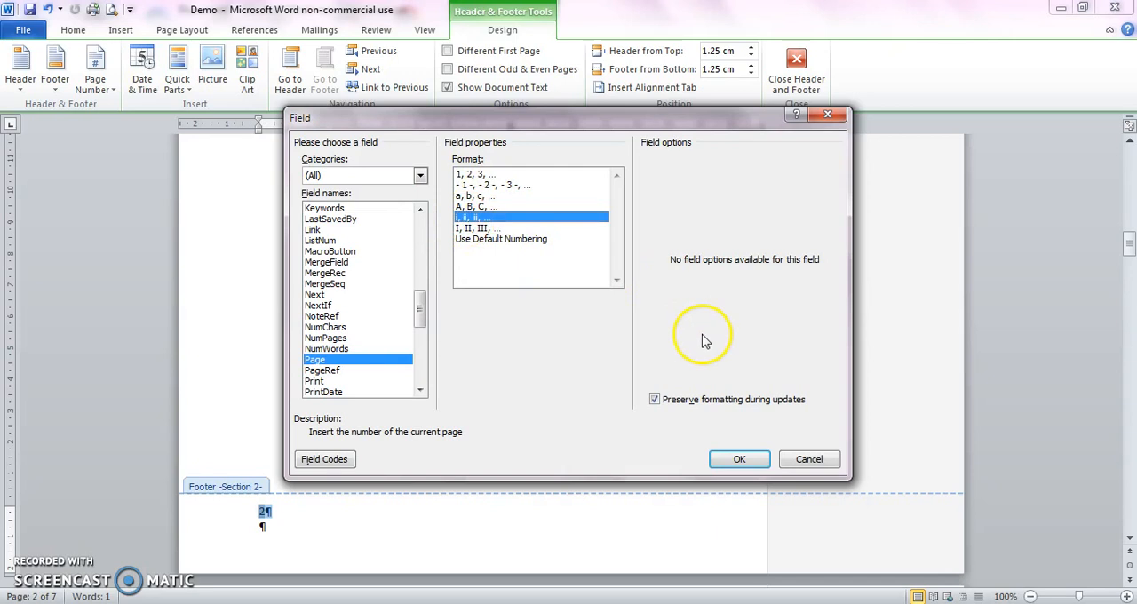
{"action": "left_click", "coordinate": [737, 459]}
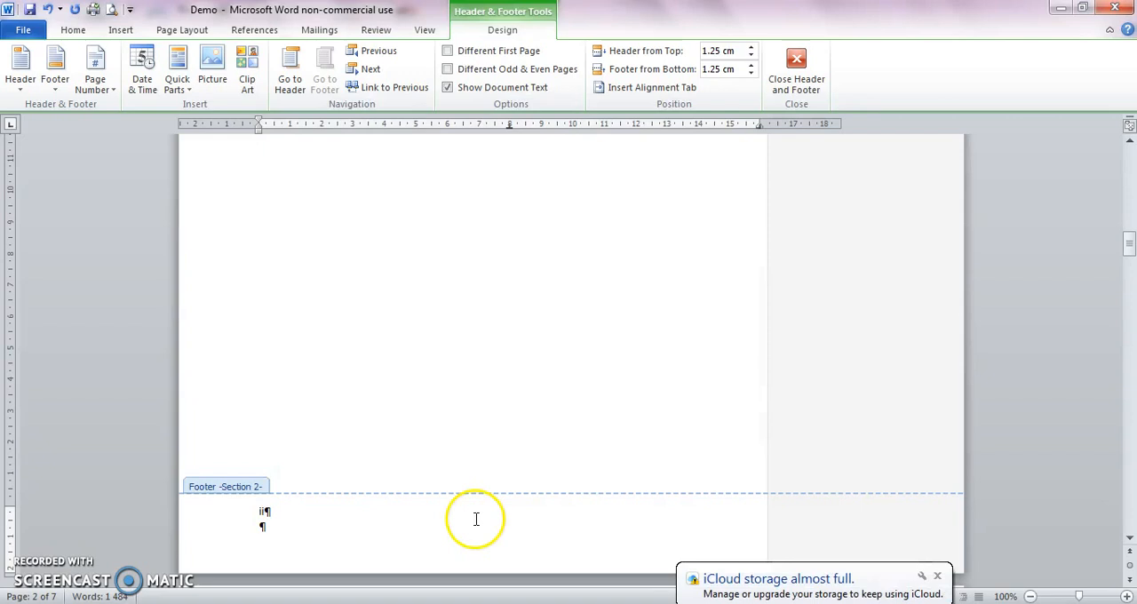
Step: Set the page numbering of Section 2 to start at 1 instead of continuing from the previous section
{"action": "left_click", "coordinate": [263, 509]}
{"action": "double_click", "coordinate": [261, 511]}
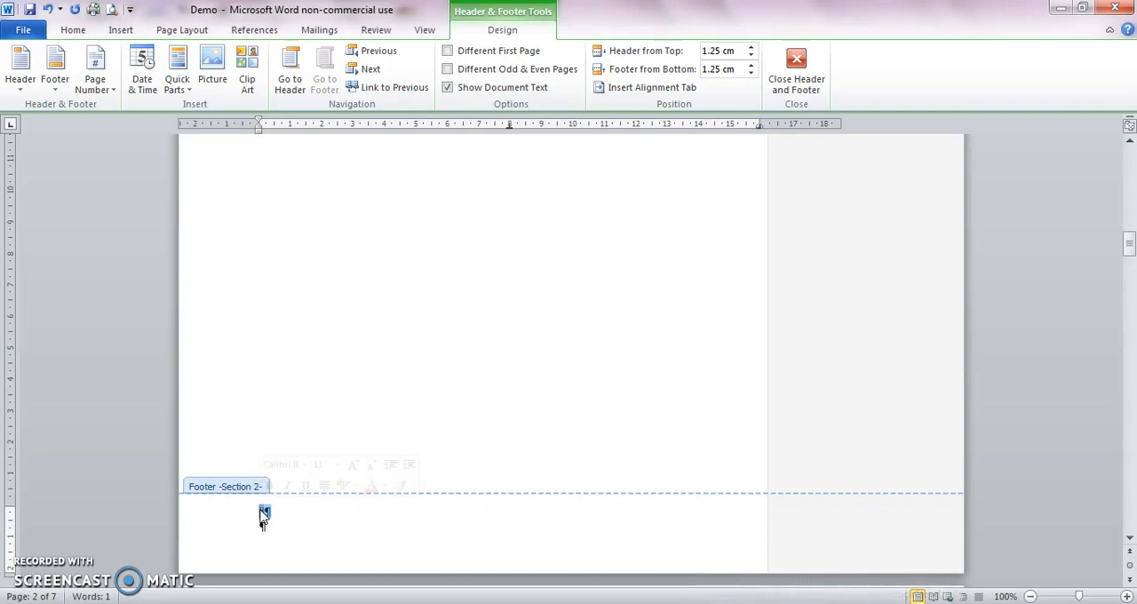
{"action": "right_click", "coordinate": [262, 513]}
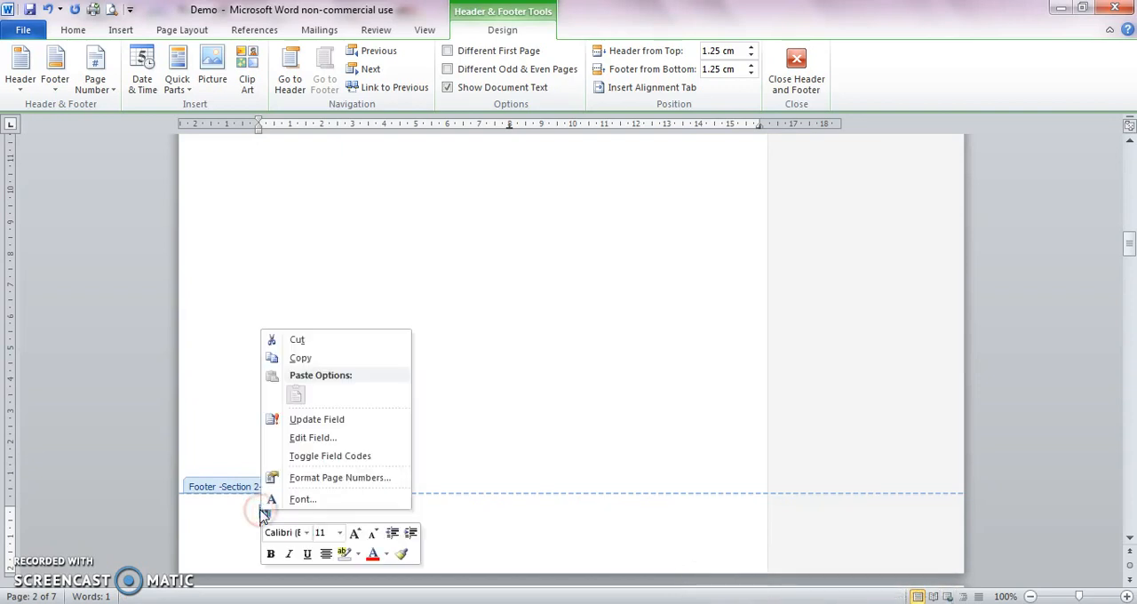
{"action": "left_click", "coordinate": [302, 480]}
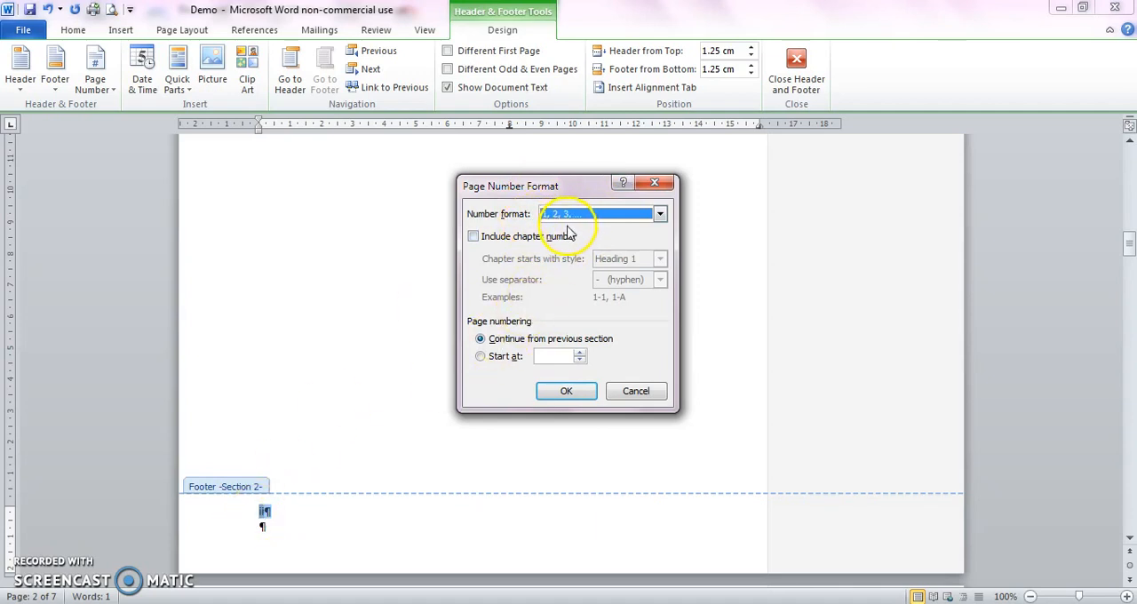
{"action": "left_click", "coordinate": [480, 356]}
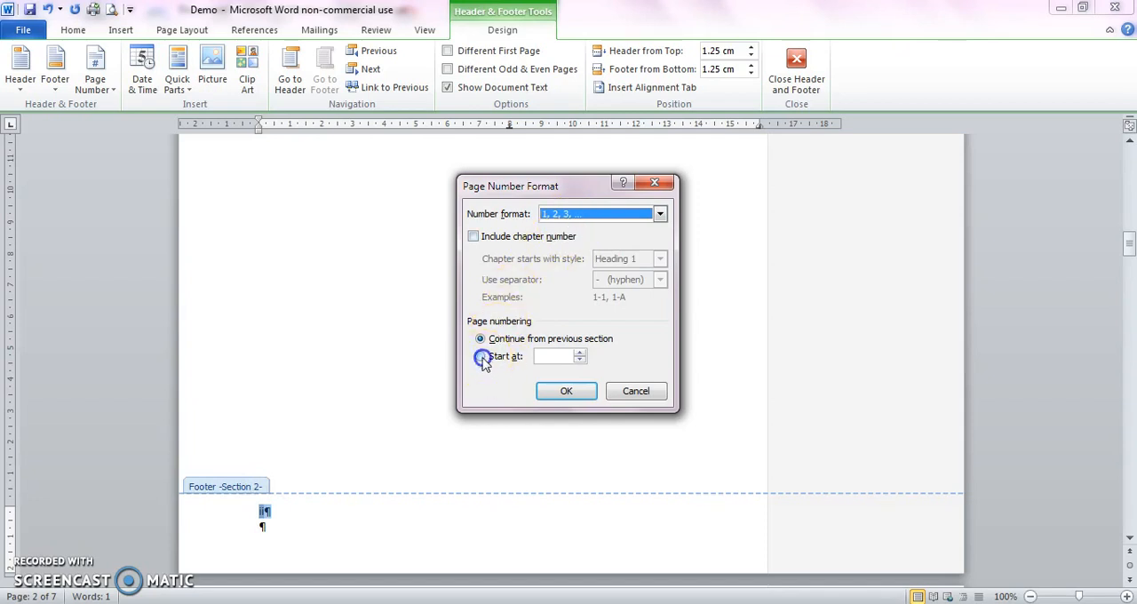
{"action": "left_click", "coordinate": [560, 392]}
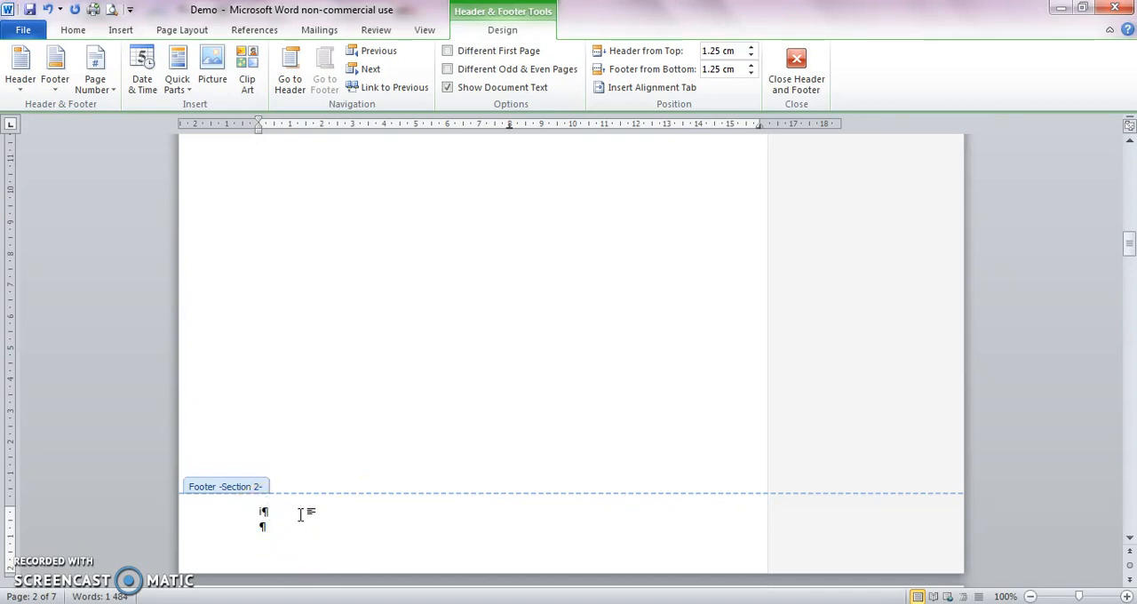
Step: Unlink the Section 3 footer from the previous section and change its Page field to the 1, 2, 3 format
{"action": "left_click", "coordinate": [371, 72]}
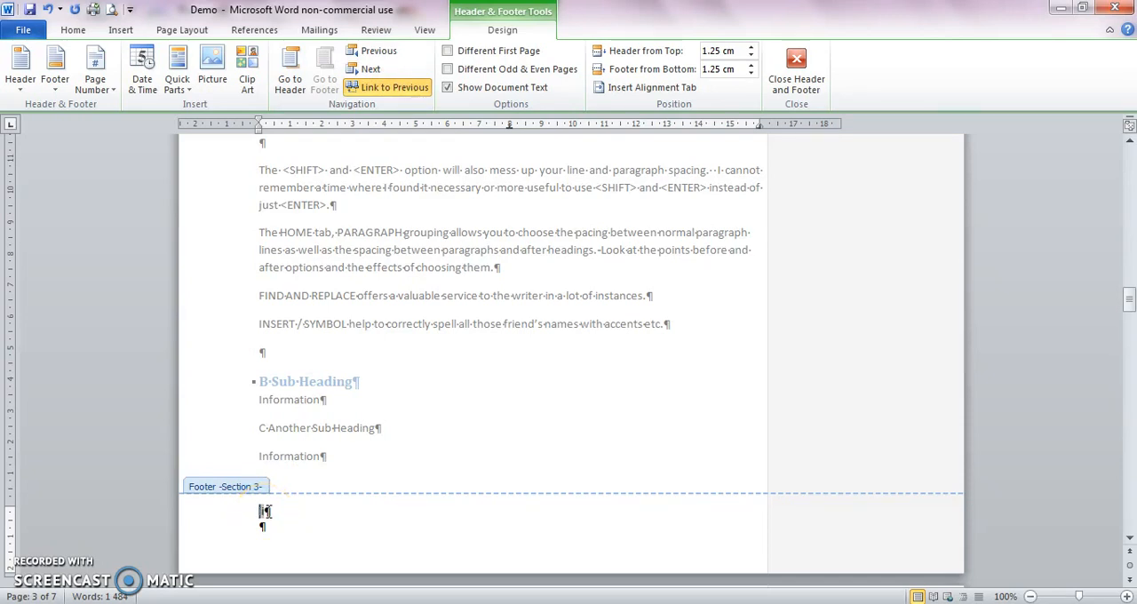
{"action": "left_click", "coordinate": [391, 87]}
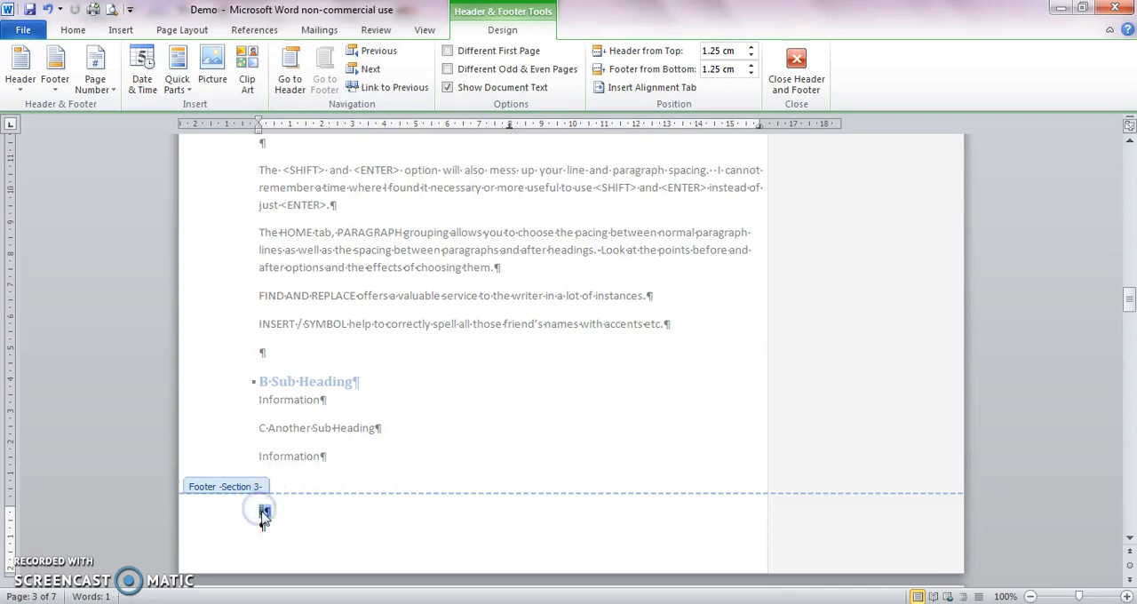
{"action": "right_click", "coordinate": [261, 512]}
{"action": "left_click", "coordinate": [311, 439]}
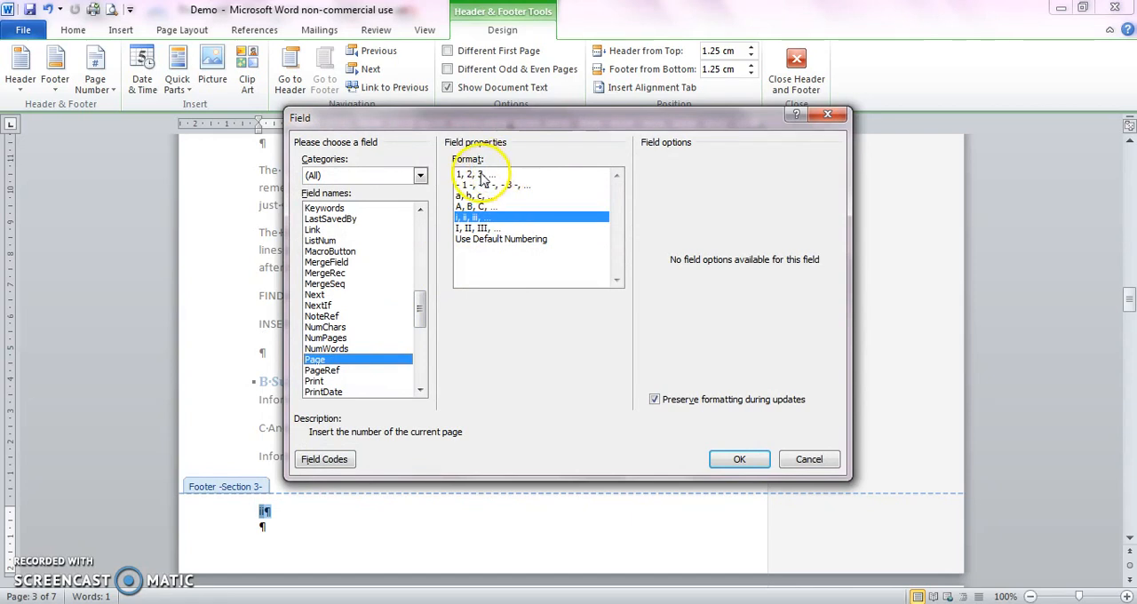
{"action": "left_click", "coordinate": [496, 174]}
{"action": "left_click", "coordinate": [739, 459]}
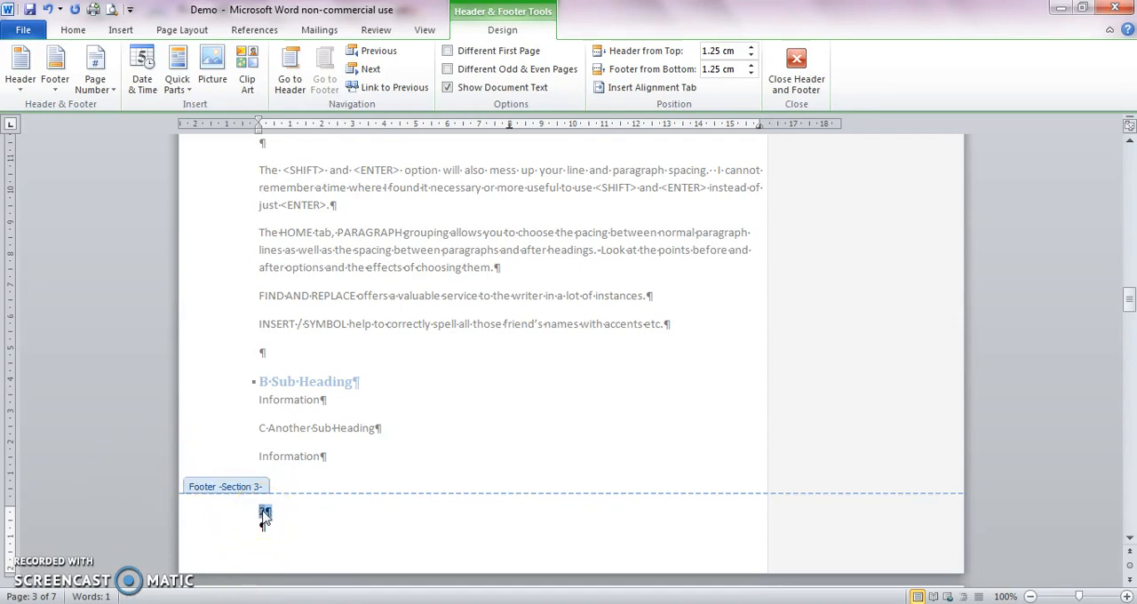
Step: Set the page numbering of Section 3 to start at 1
{"action": "right_click", "coordinate": [265, 514]}
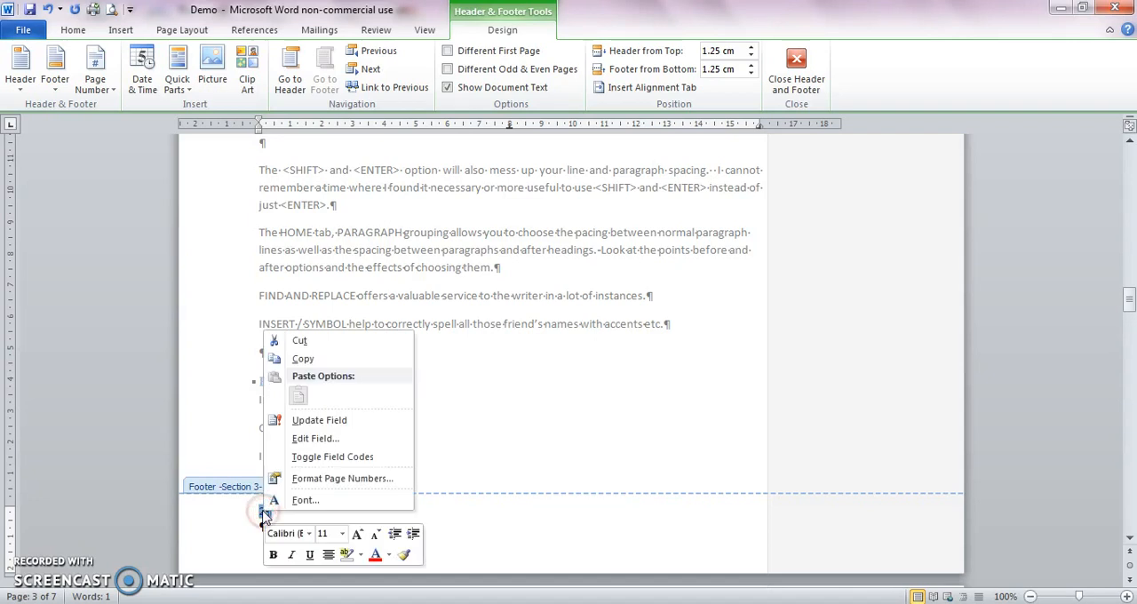
{"action": "left_click", "coordinate": [298, 481]}
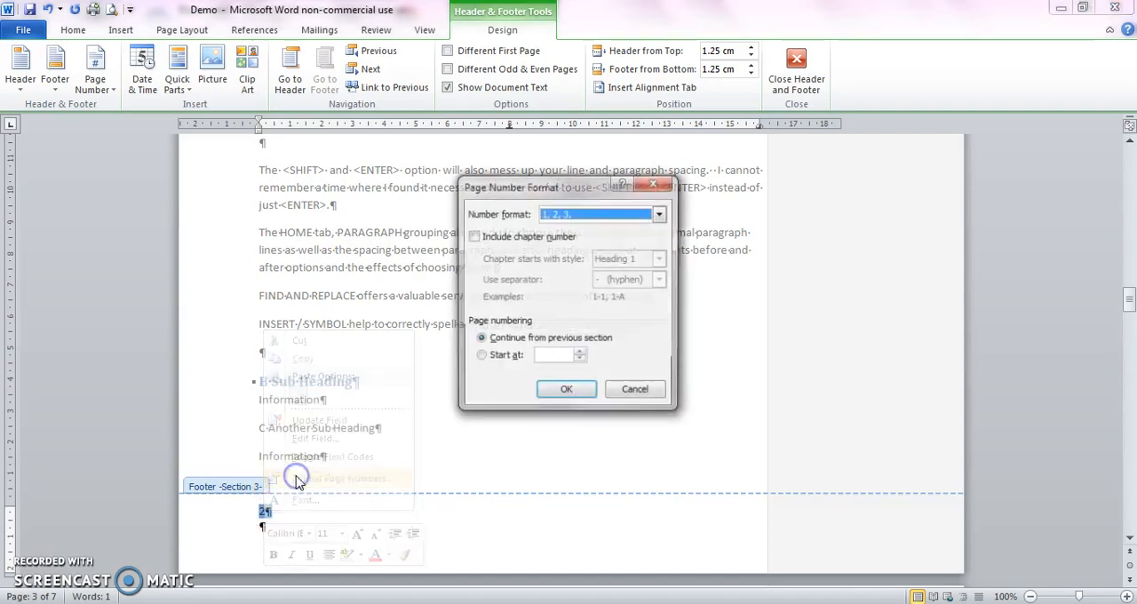
{"action": "left_click", "coordinate": [478, 357]}
{"action": "left_click", "coordinate": [566, 391]}
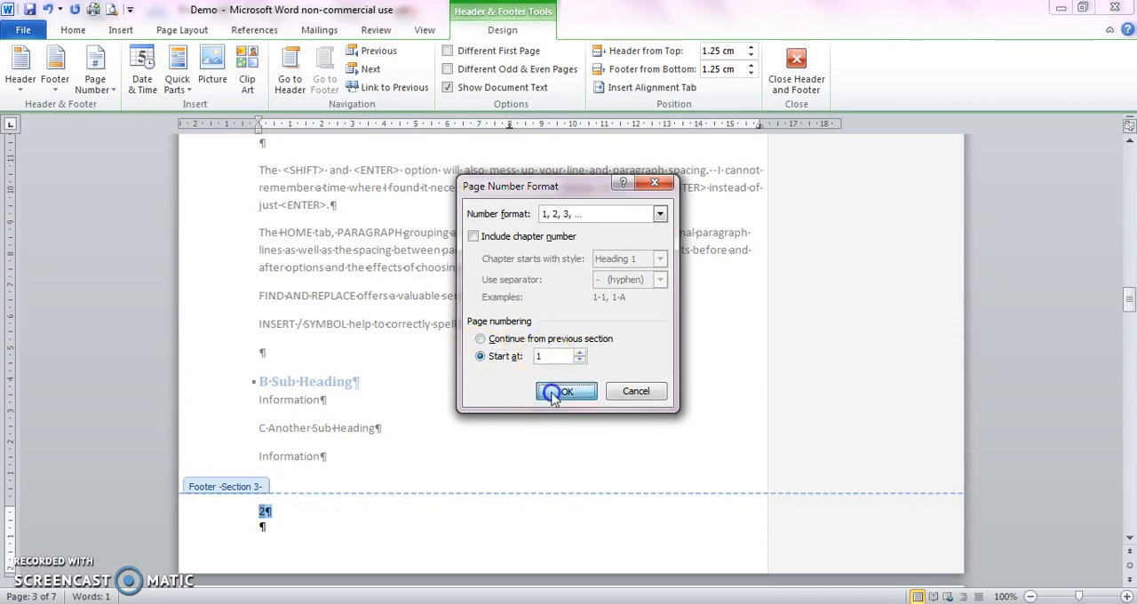
{"action": "left_click", "coordinate": [264, 524]}
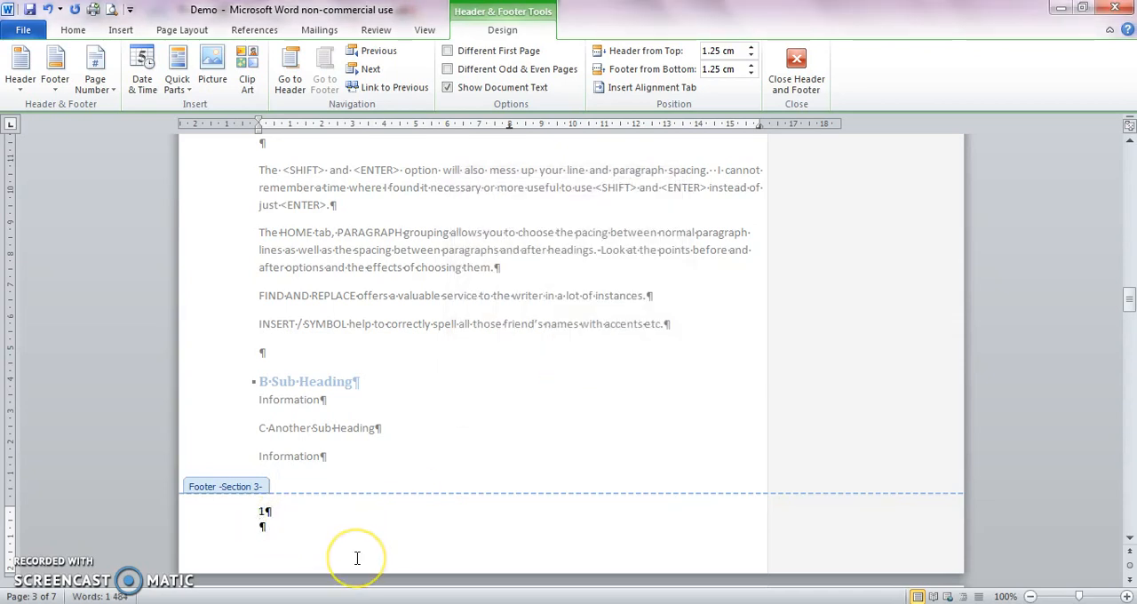
Step: Check the page numbers on the following Section 3 pages, and close footer editing to return to the document body
{"action": "scroll", "coordinate": [357, 557], "scroll_direction": "down", "scroll_amount": 1}
{"action": "key", "text": "Up"}
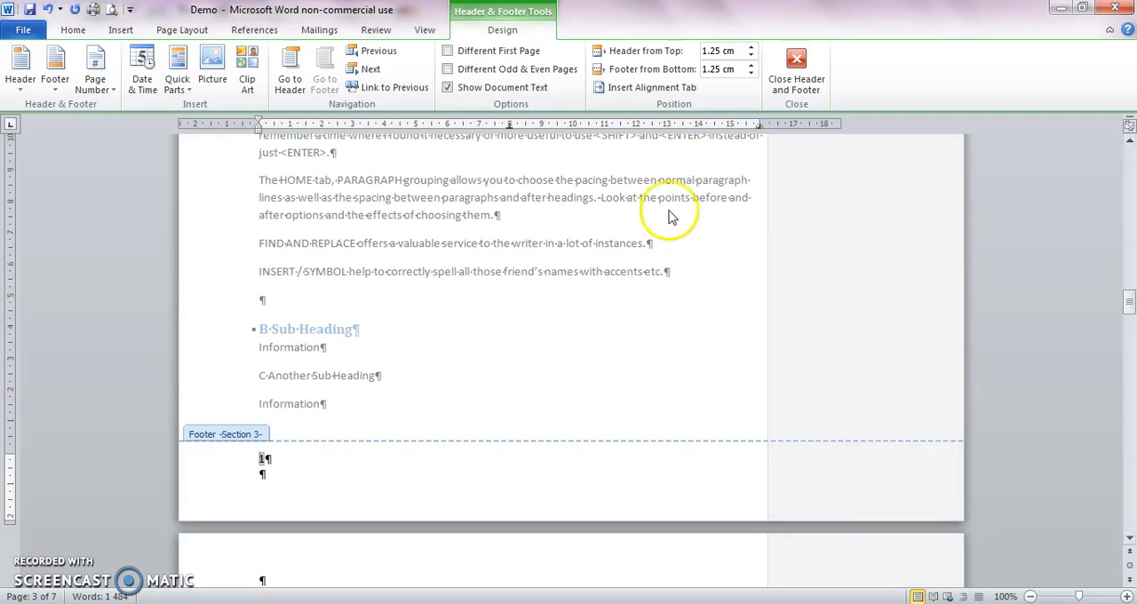
{"action": "left_click_drag", "start_coordinate": [1130, 302], "coordinate": [1132, 364]}
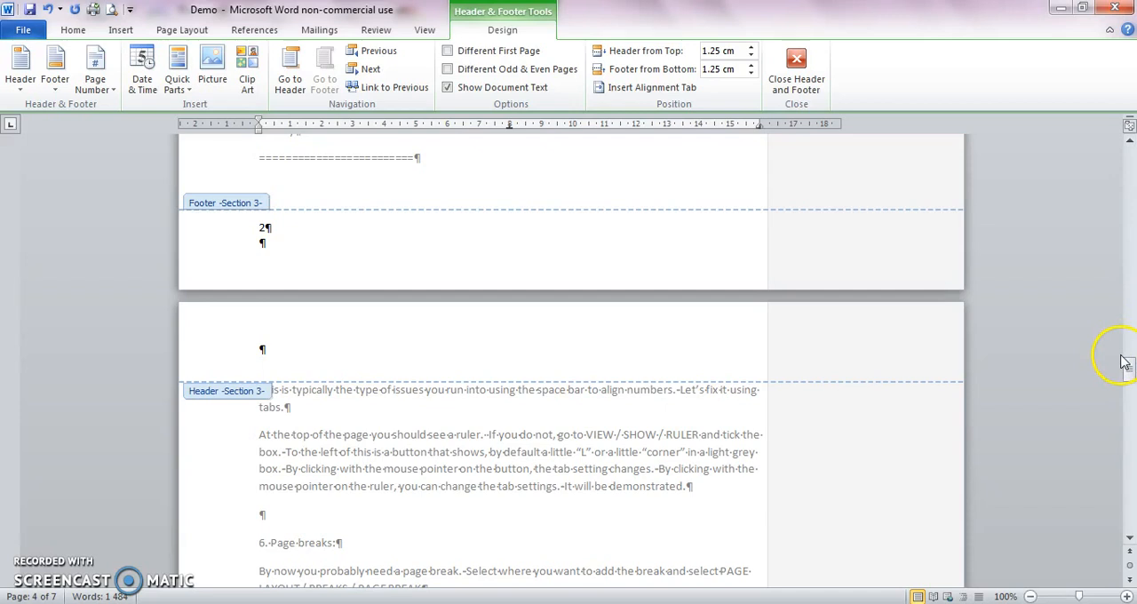
{"action": "left_click_drag", "start_coordinate": [1130, 364], "coordinate": [1129, 419]}
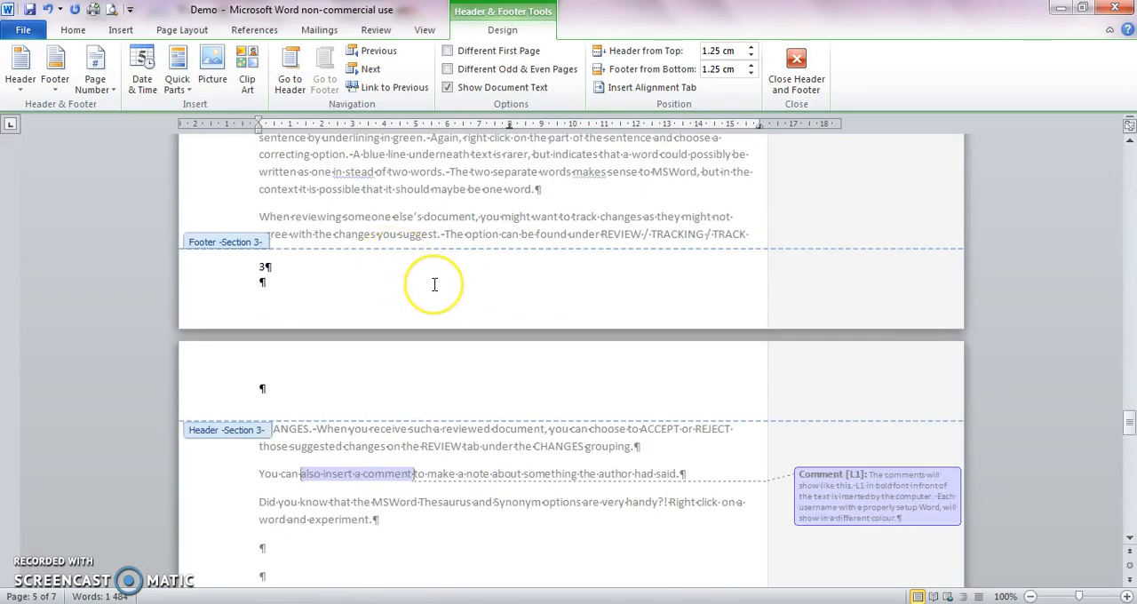
{"action": "left_click", "coordinate": [796, 70]}
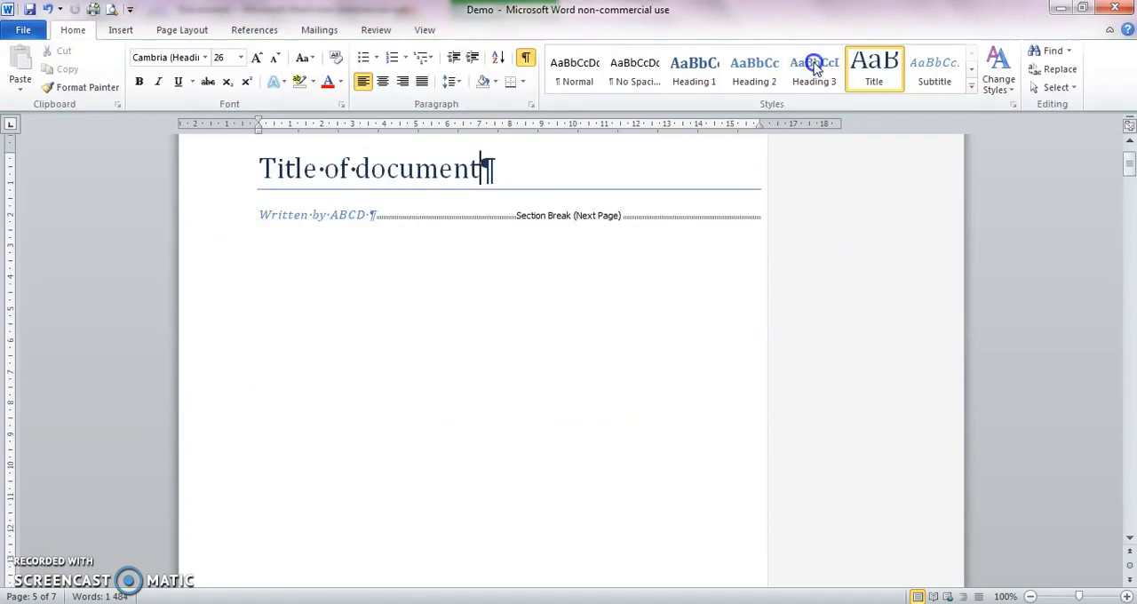
{"action": "left_click_drag", "start_coordinate": [1130, 162], "coordinate": [1131, 258]}
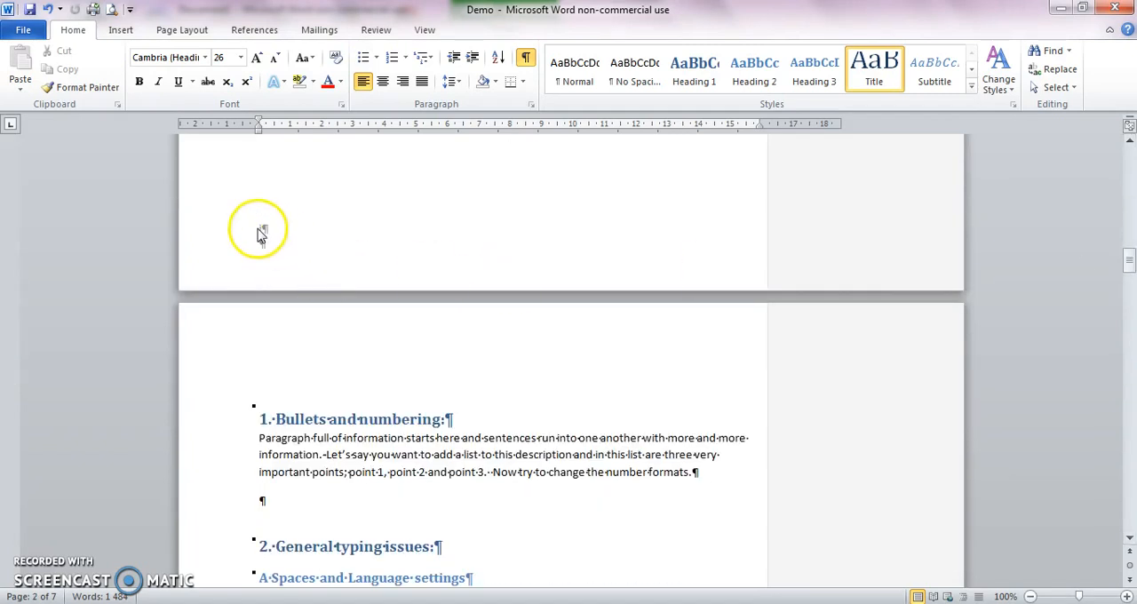